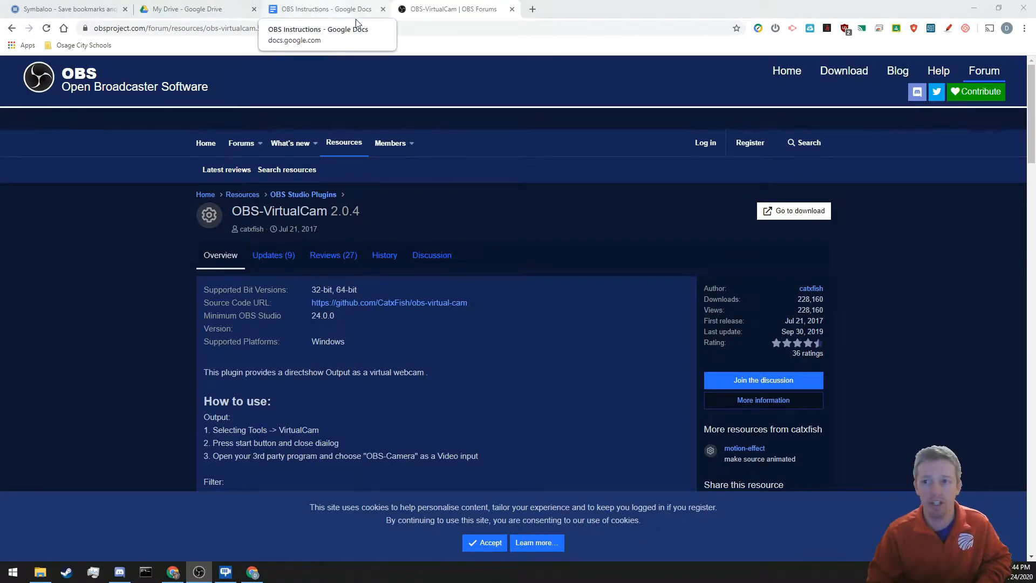
# Step: Open the OBS Instructions document and start downloading the OBS Studio 24.0-rc3 full installer from its GitHub link
pyautogui.click(309, 11)
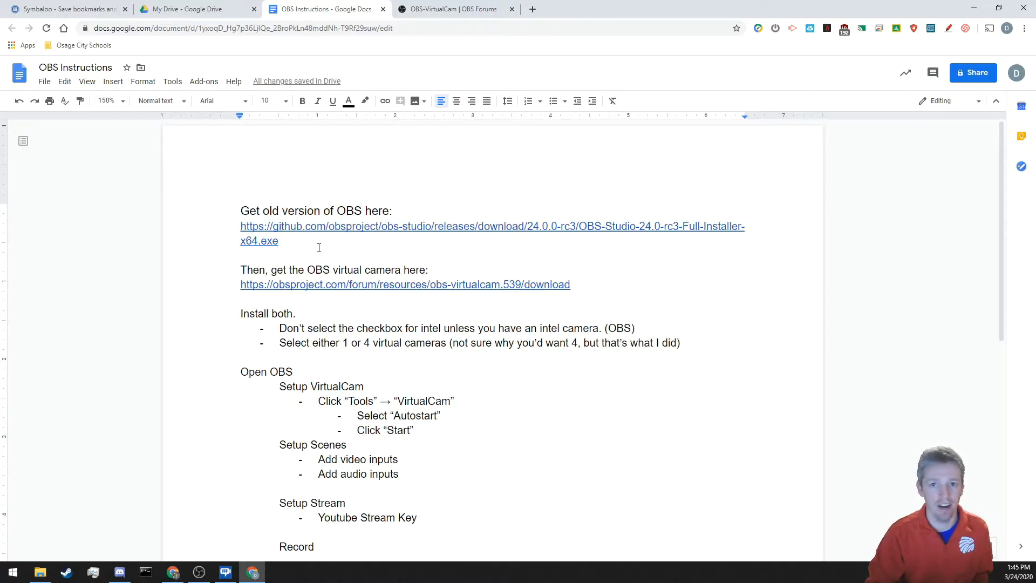
pyautogui.moveTo(243, 254); pyautogui.dragTo(233, 224)
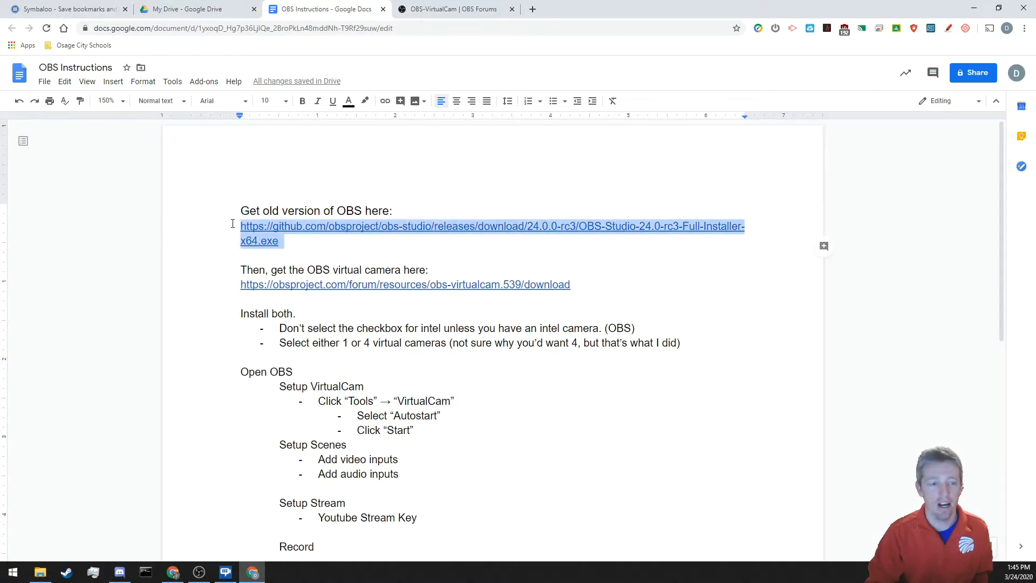
pyautogui.click(365, 227)
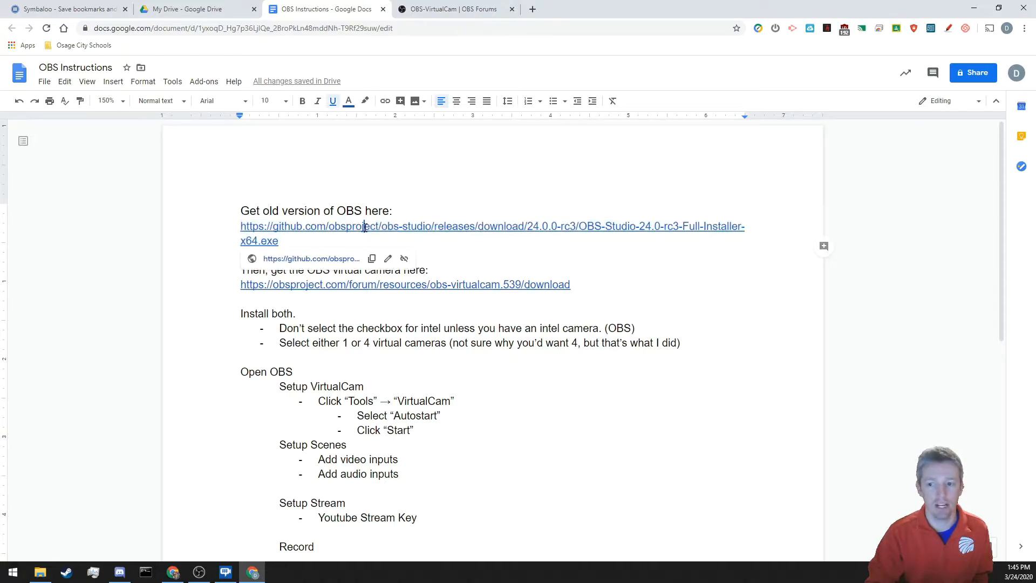
pyautogui.click(284, 260)
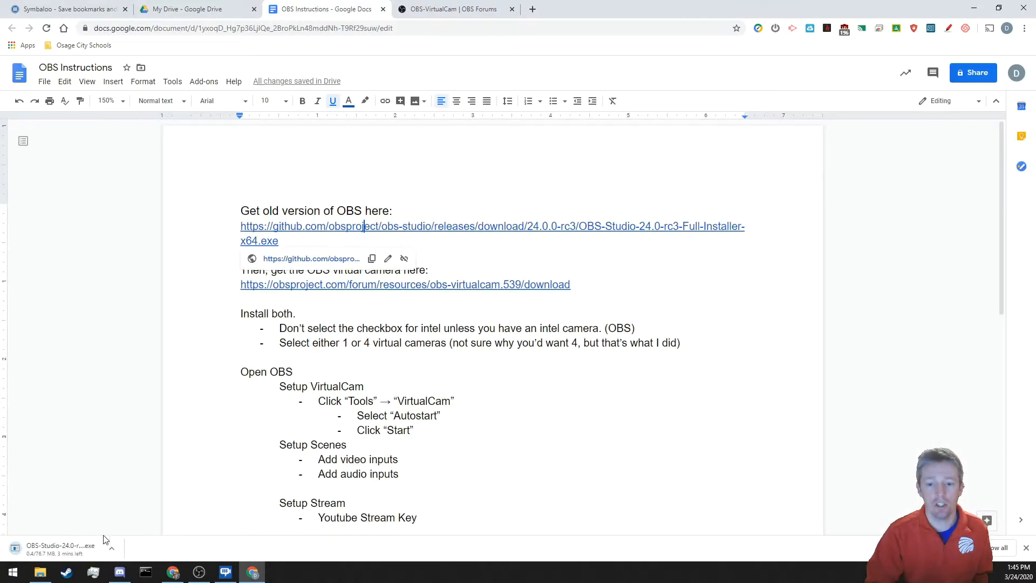
# Step: Cancel the OBS Studio installer download and dismiss the browser's download notice
pyautogui.click(112, 548)
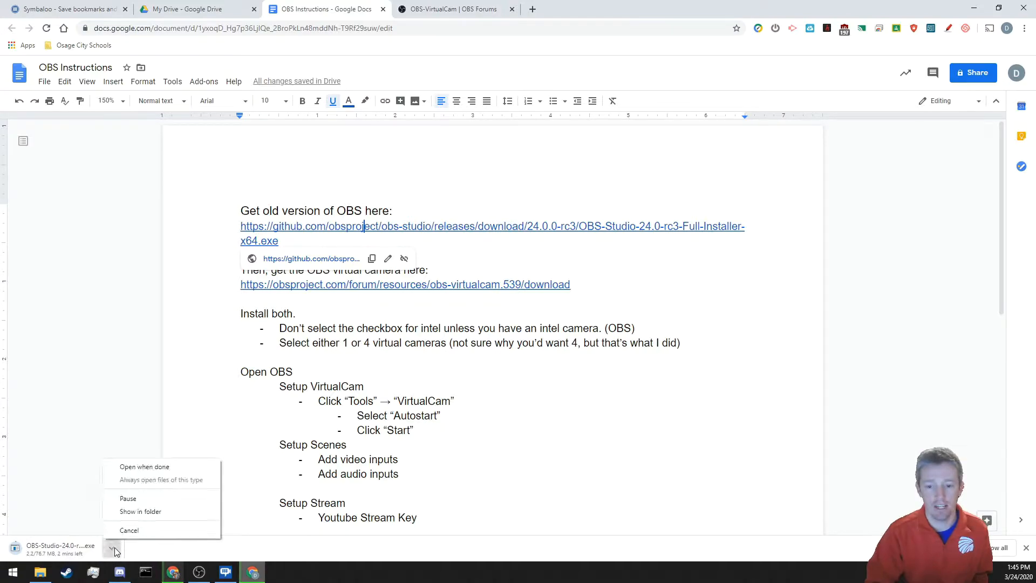
pyautogui.click(138, 530)
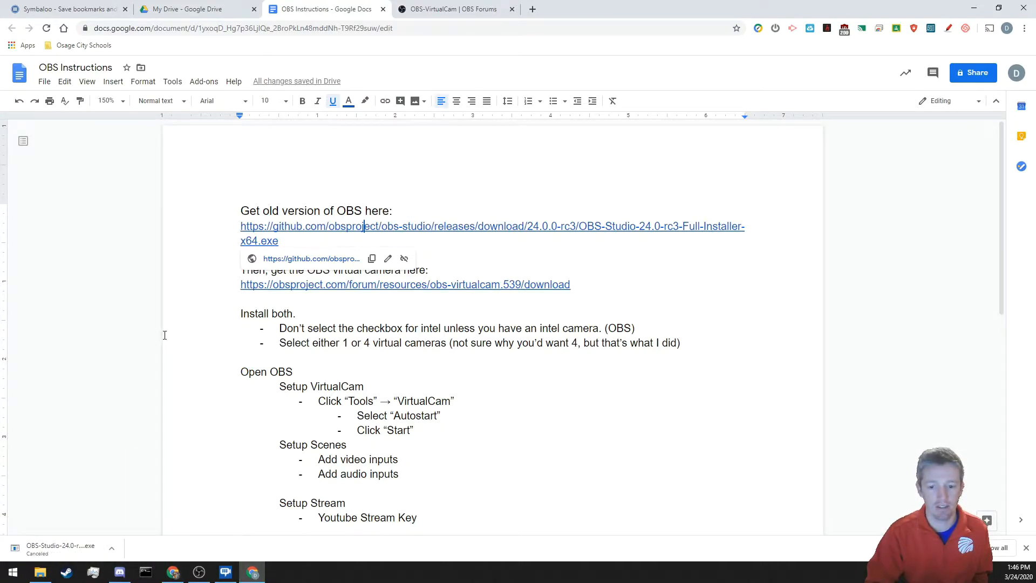
pyautogui.click(1026, 548)
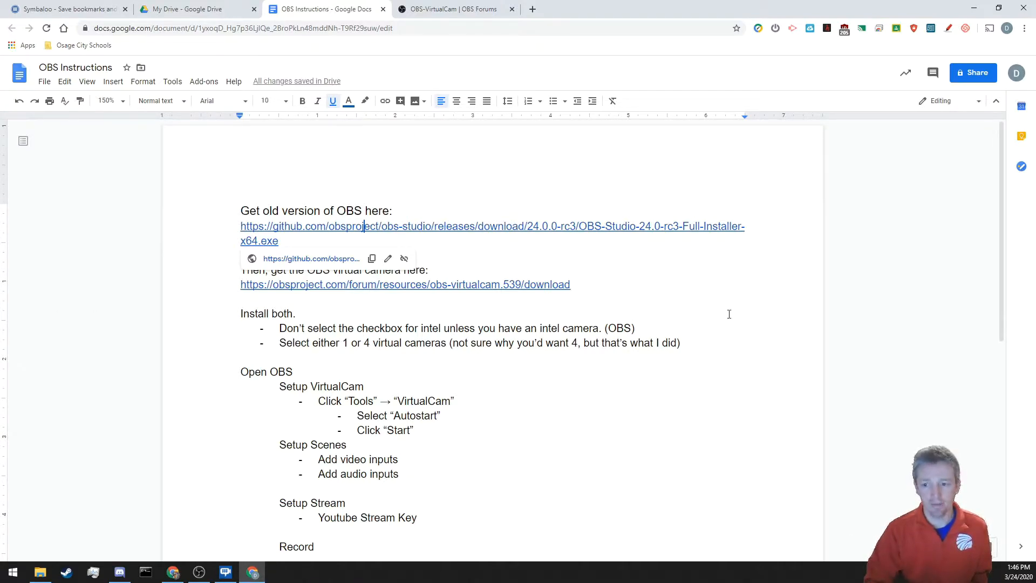
pyautogui.click(810, 299)
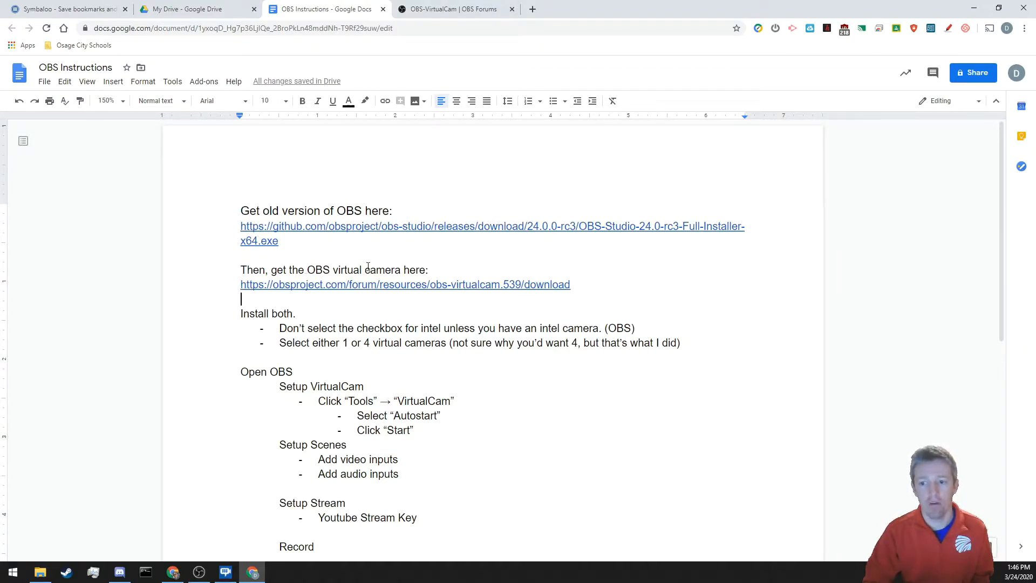
# Step: Download the OBS-VirtualCam installer from the virtual camera link in the document and dismiss the download notice
pyautogui.click(333, 290)
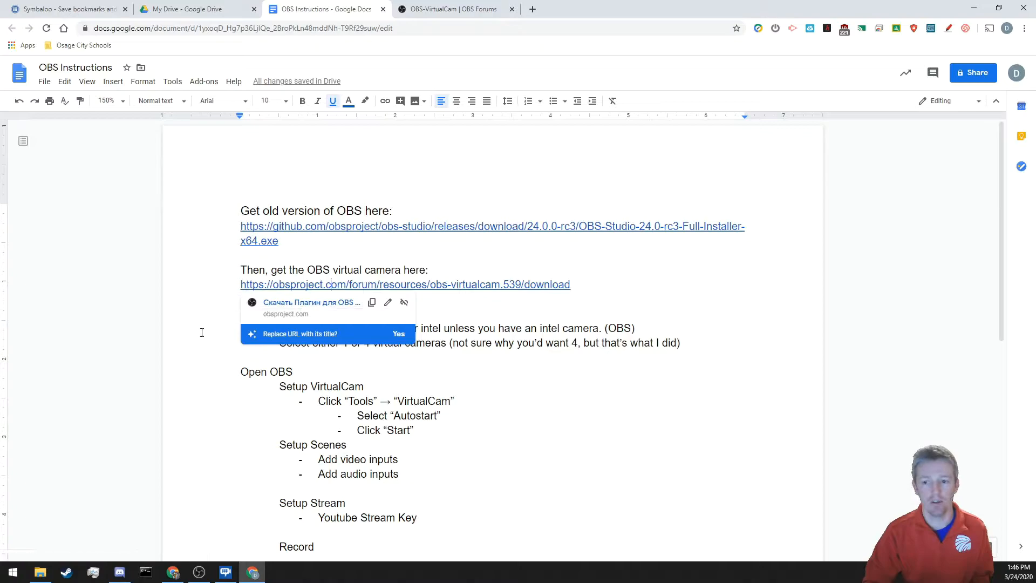
pyautogui.click(300, 309)
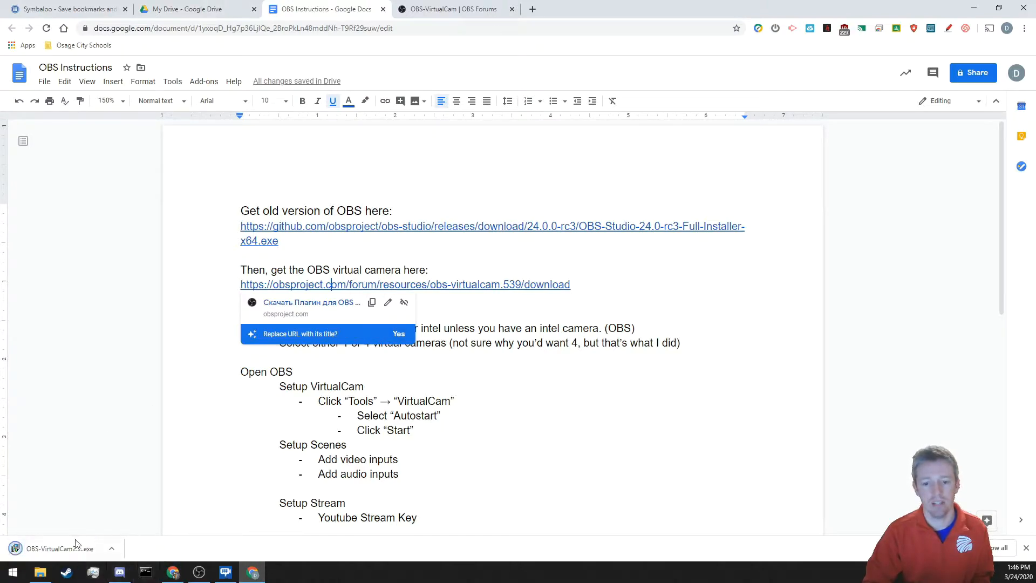
pyautogui.click(110, 549)
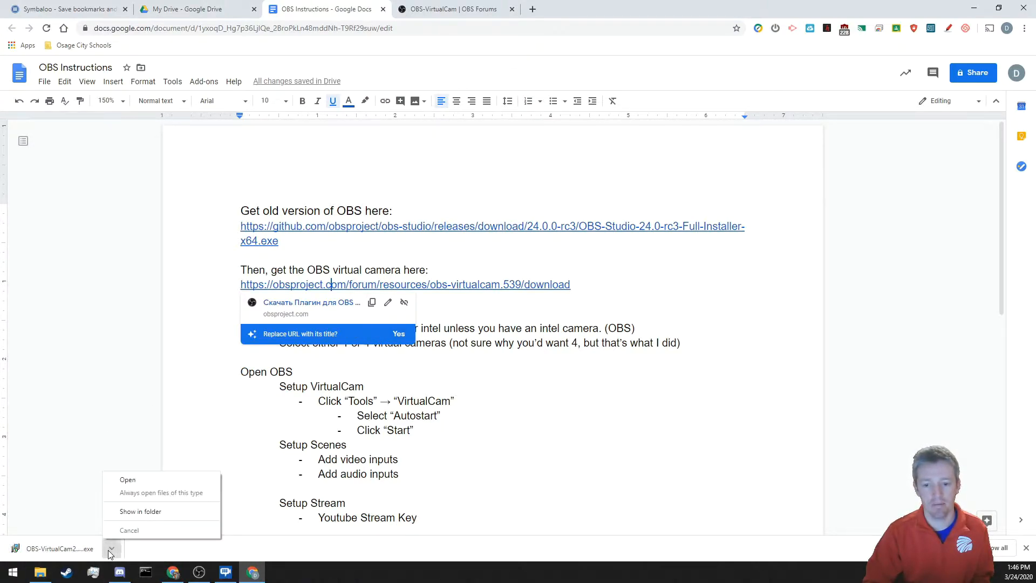
pyautogui.click(60, 488)
pyautogui.click(1026, 547)
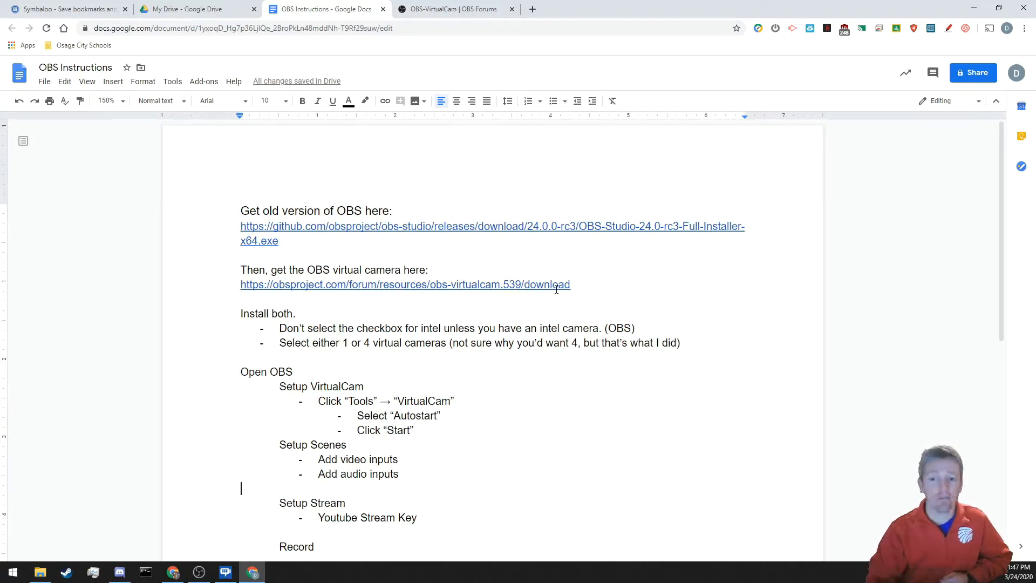
# Step: Minimize the browser and Discord windows and bring the OBS window onto the cleared desktop
pyautogui.scroll(-1, 306, 359)
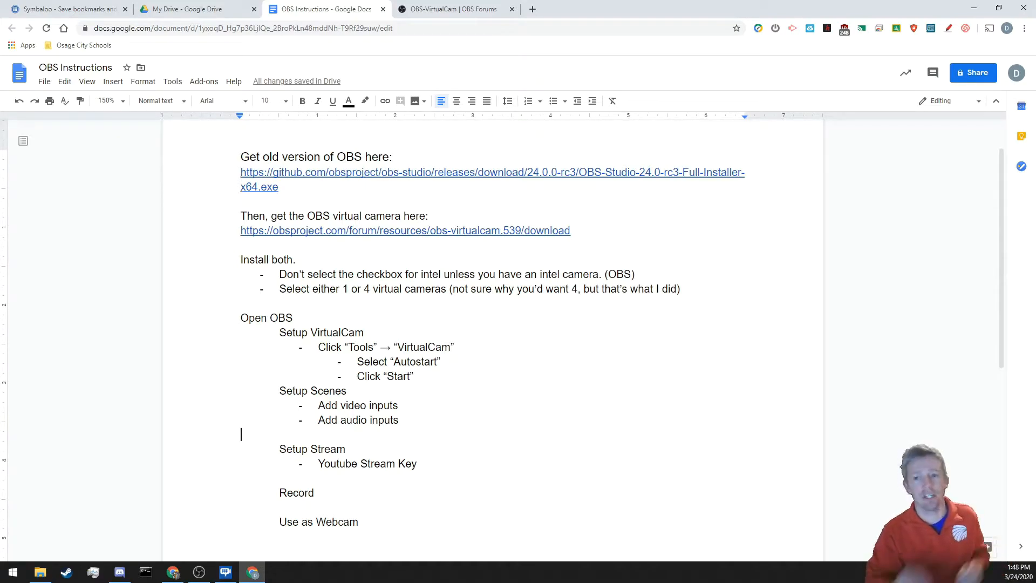
pyautogui.click(975, 11)
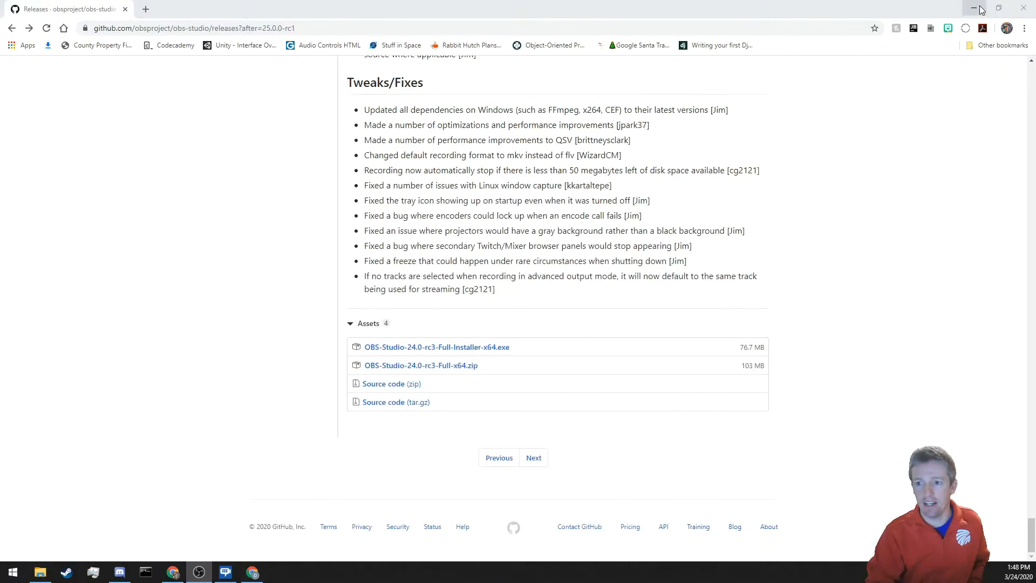
pyautogui.click(973, 7)
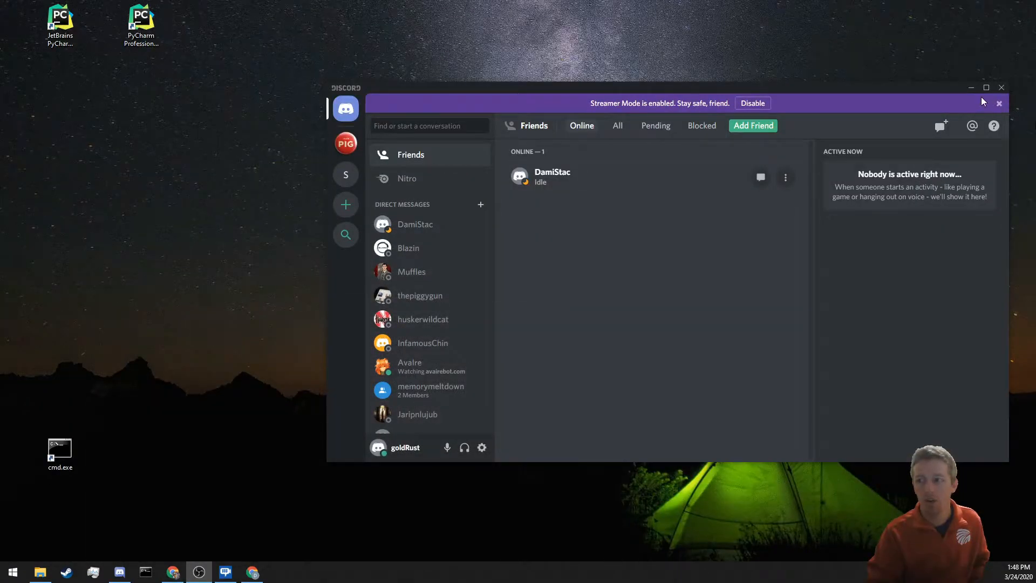
pyautogui.click(970, 88)
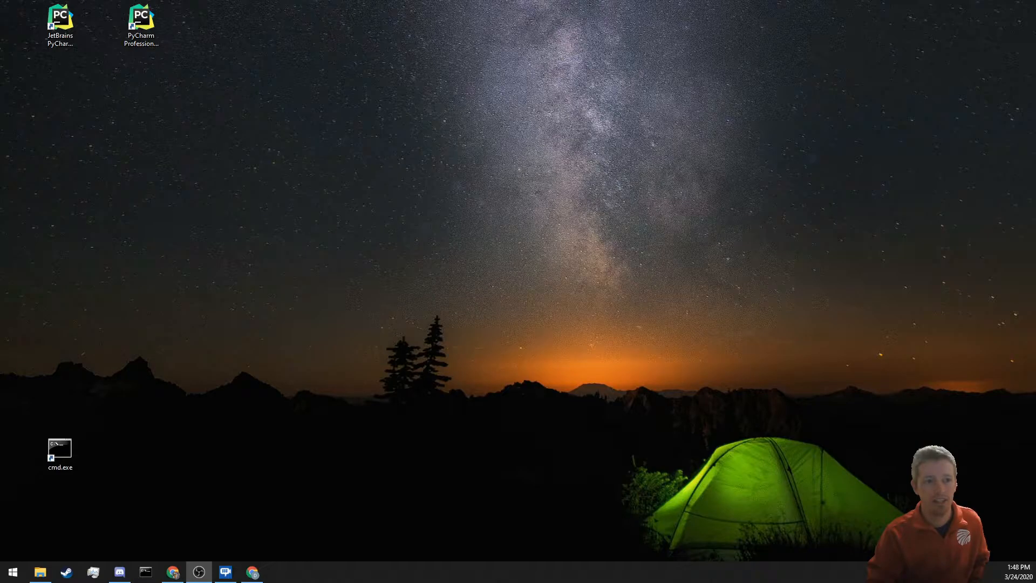
pyautogui.moveTo(0, 94); pyautogui.dragTo(551, 84)
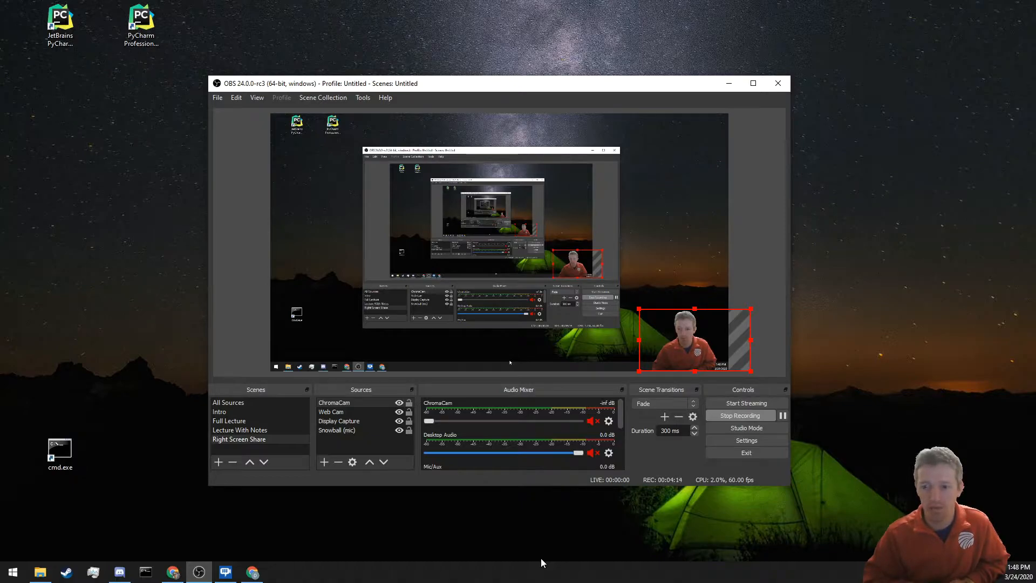
# Step: Create a new OBS scene named Example
pyautogui.click(217, 461)
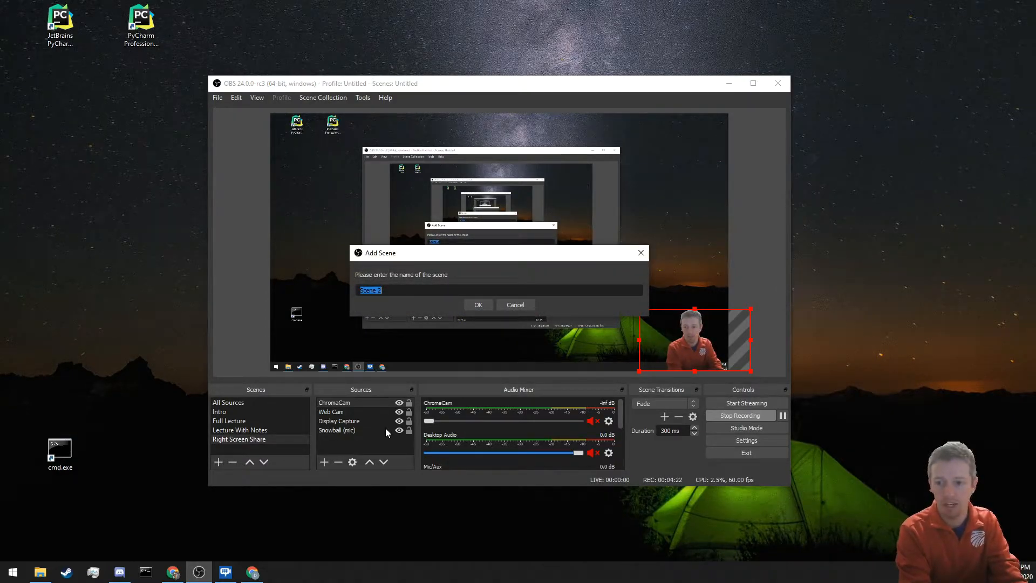
pyautogui.write('Examp')
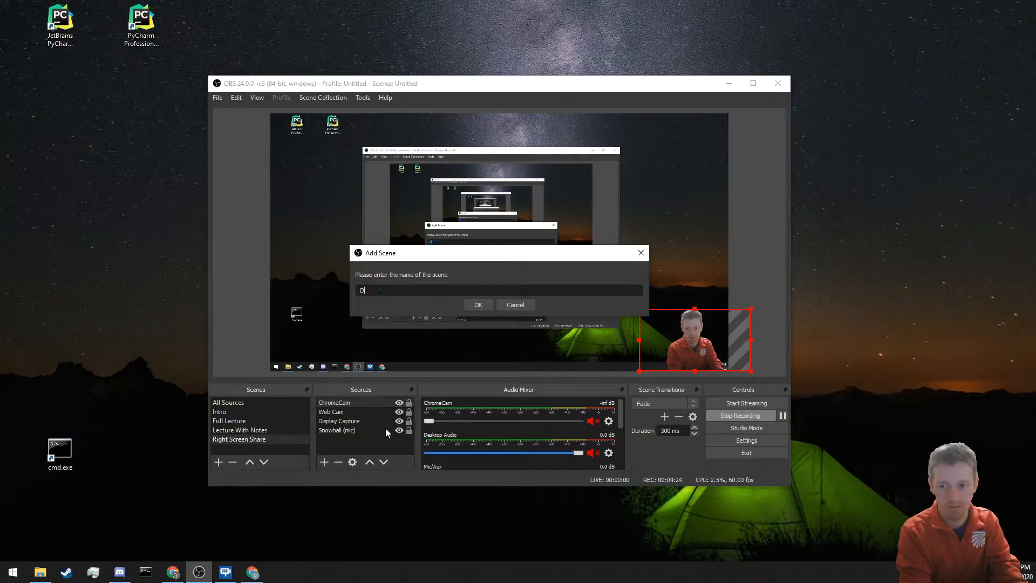
pyautogui.write('le')
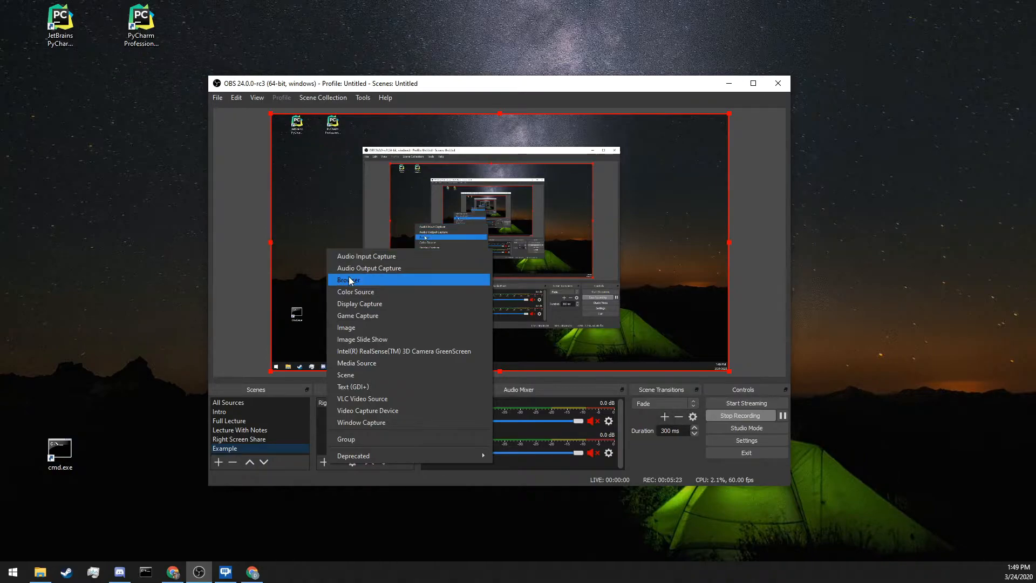
# Step: Add the existing Snowball (mic) audio input capture as a source in the Example scene
pyautogui.click(373, 259)
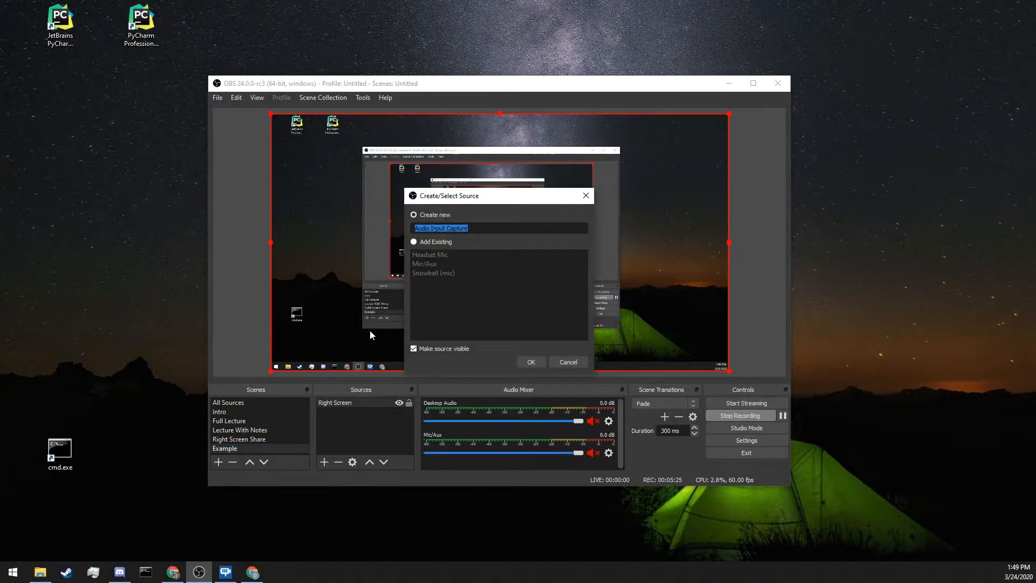
pyautogui.click(413, 242)
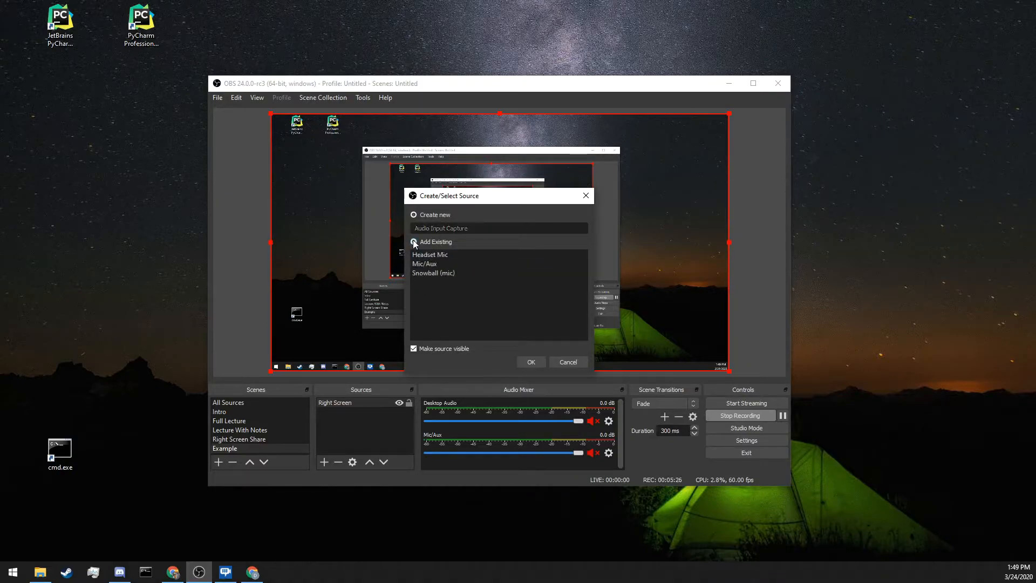
pyautogui.click(419, 272)
pyautogui.click(531, 362)
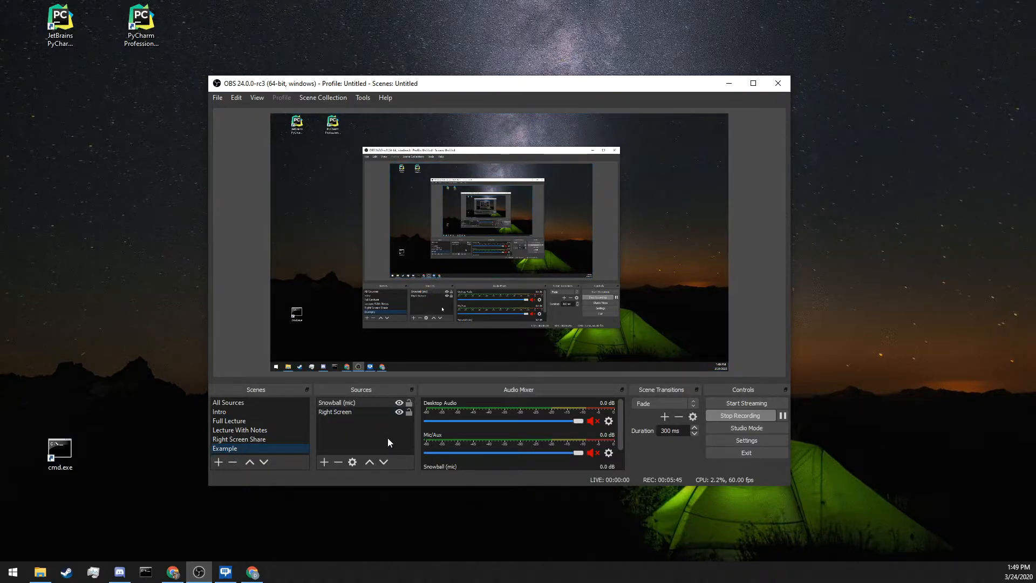
pyautogui.click(218, 462)
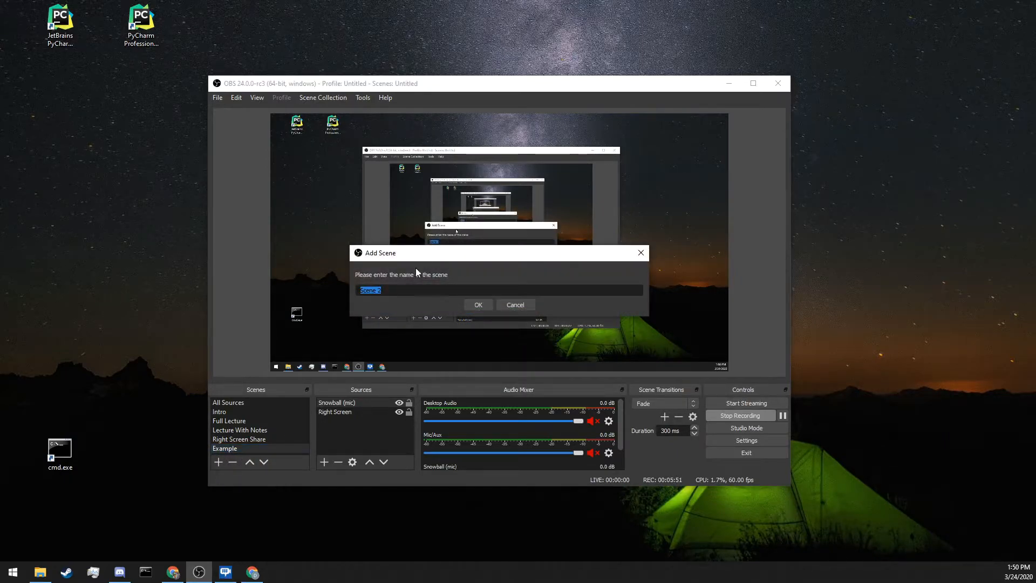
pyautogui.click(510, 303)
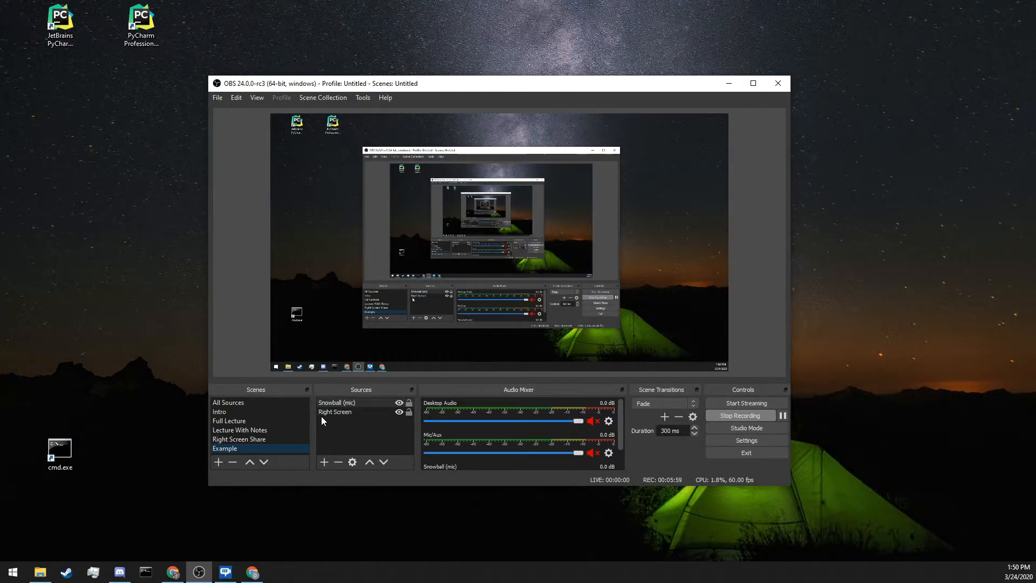
# Step: Add a new display capture source named Example Display that captures Display 2 (1920x1080) with the cursor included
pyautogui.click(324, 462)
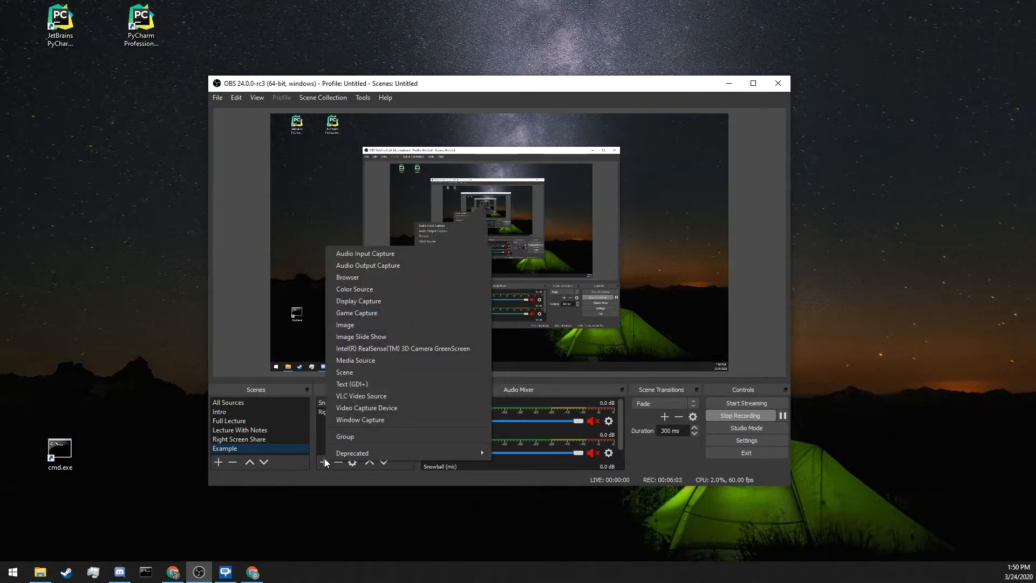
pyautogui.click(385, 303)
pyautogui.moveTo(490, 197); pyautogui.dragTo(716, 212)
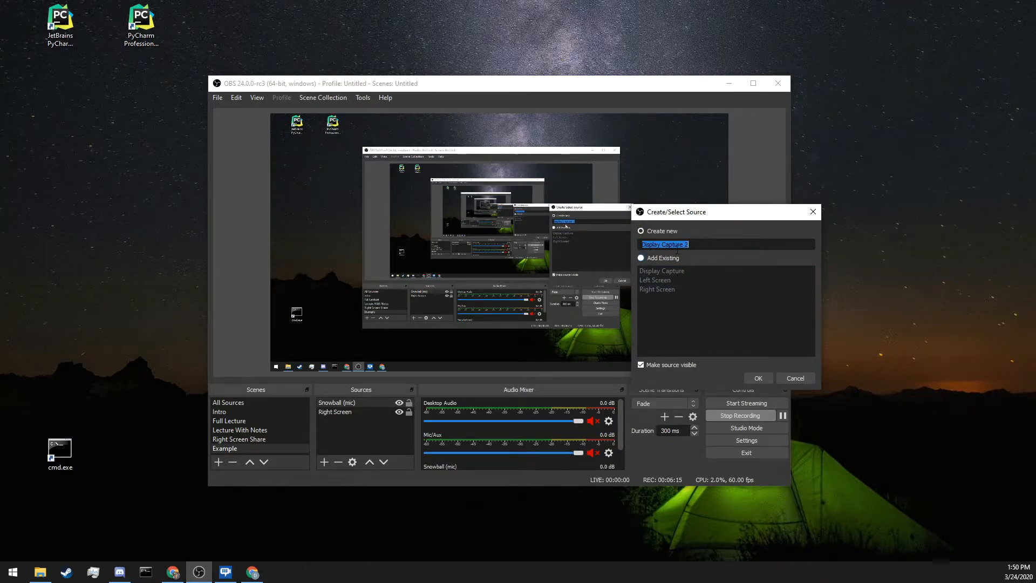
pyautogui.tripleClick(710, 244)
pyautogui.doubleClick(710, 244)
pyautogui.tripleClick(710, 244)
pyautogui.write('Example Source')
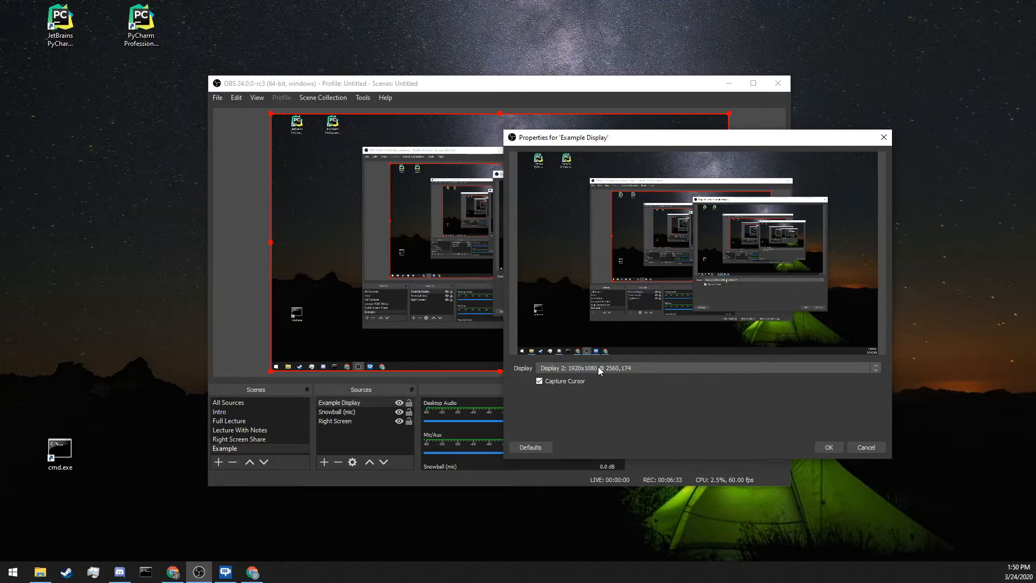
pyautogui.click(598, 367)
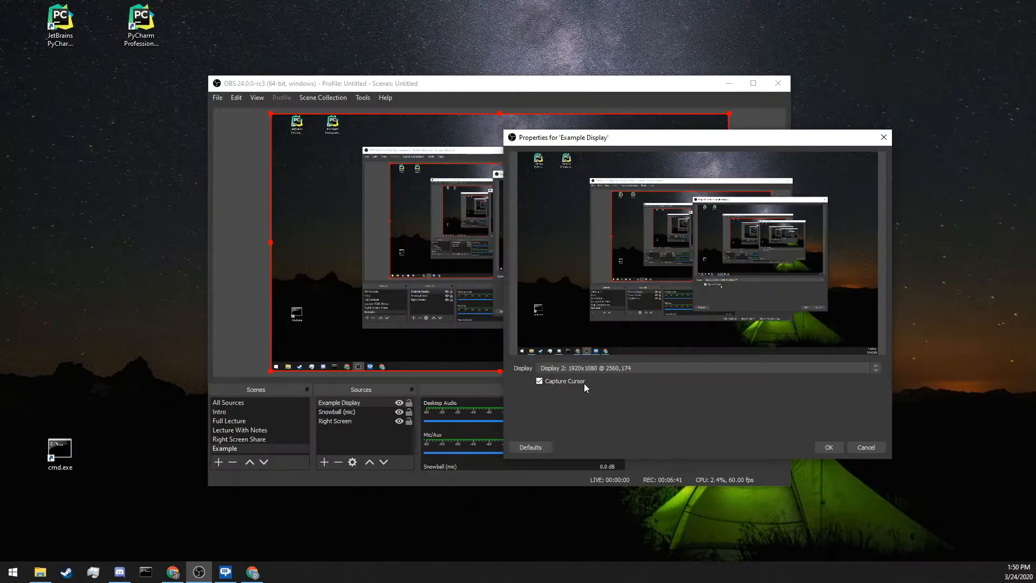
pyautogui.click(829, 447)
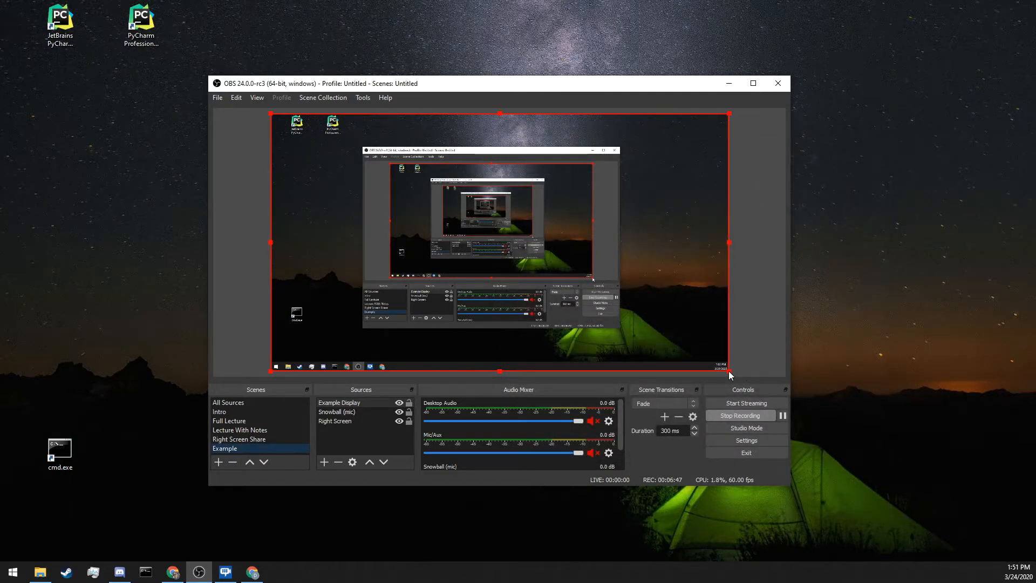
# Step: Shrink the Example Display source to about a quarter of the canvas width and place it near the preview's lower-right corner
pyautogui.moveTo(730, 375); pyautogui.dragTo(376, 173)
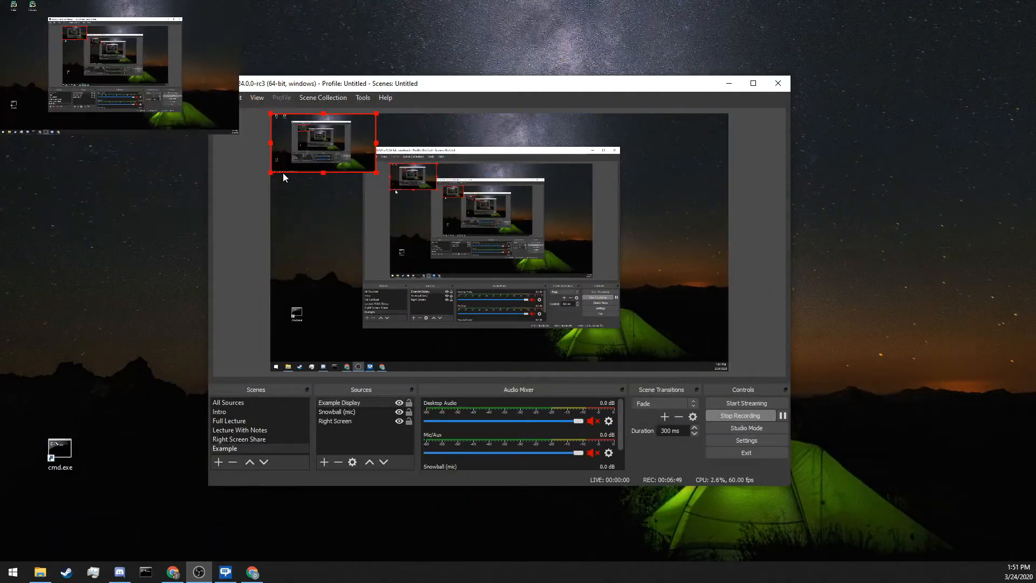
pyautogui.moveTo(314, 147); pyautogui.dragTo(614, 296)
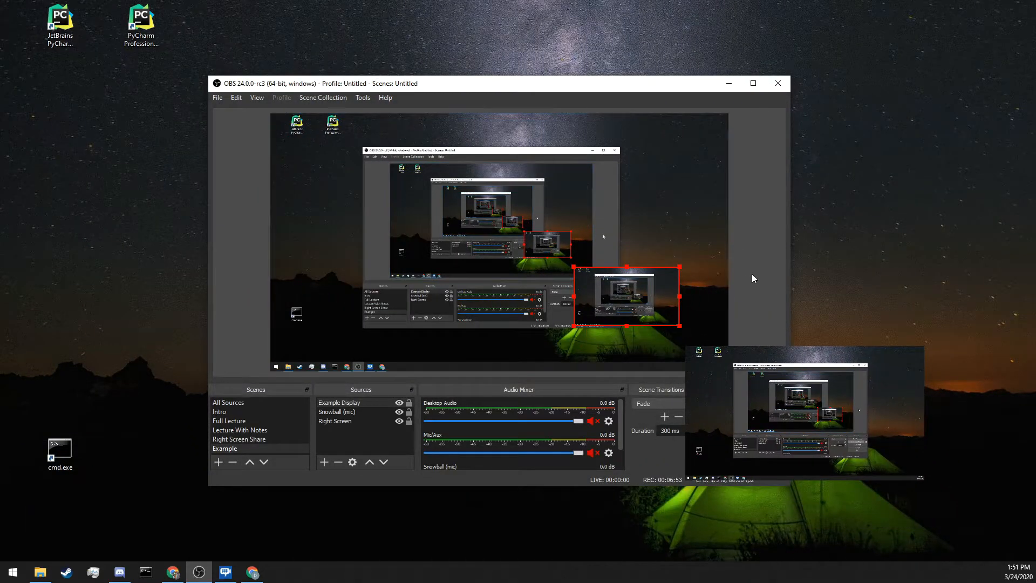
pyautogui.click(721, 294)
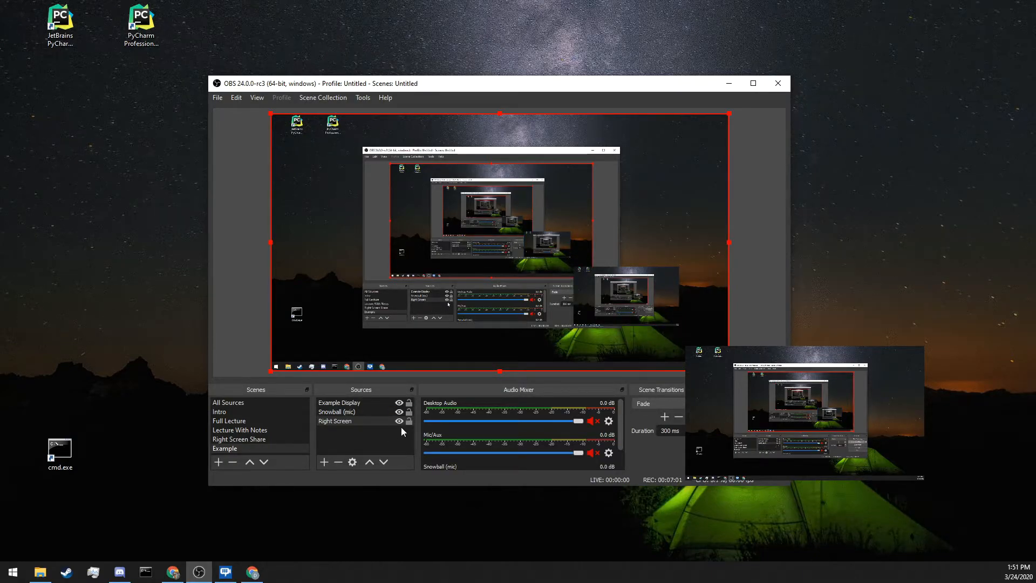
pyautogui.click(324, 462)
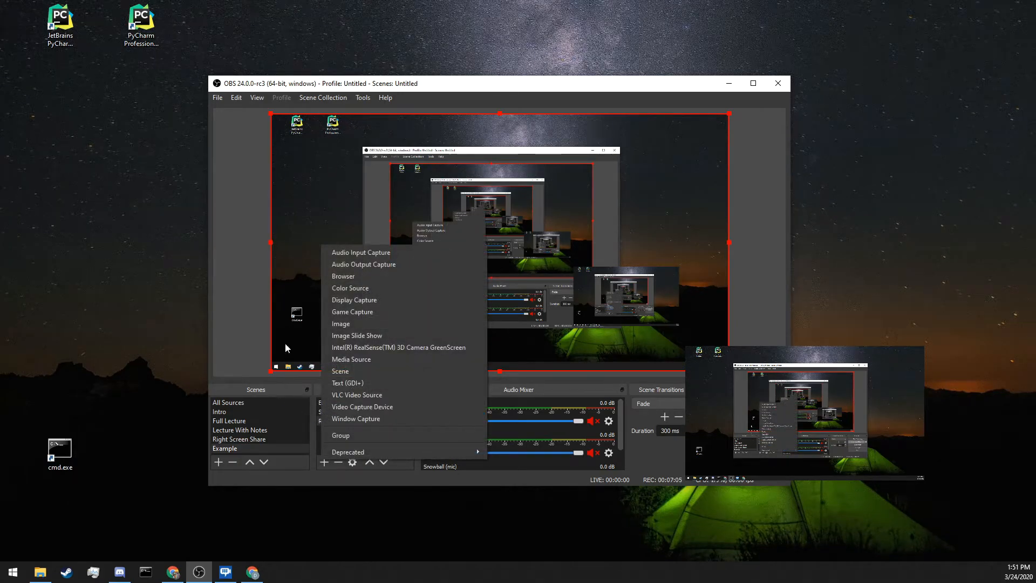
pyautogui.click(287, 326)
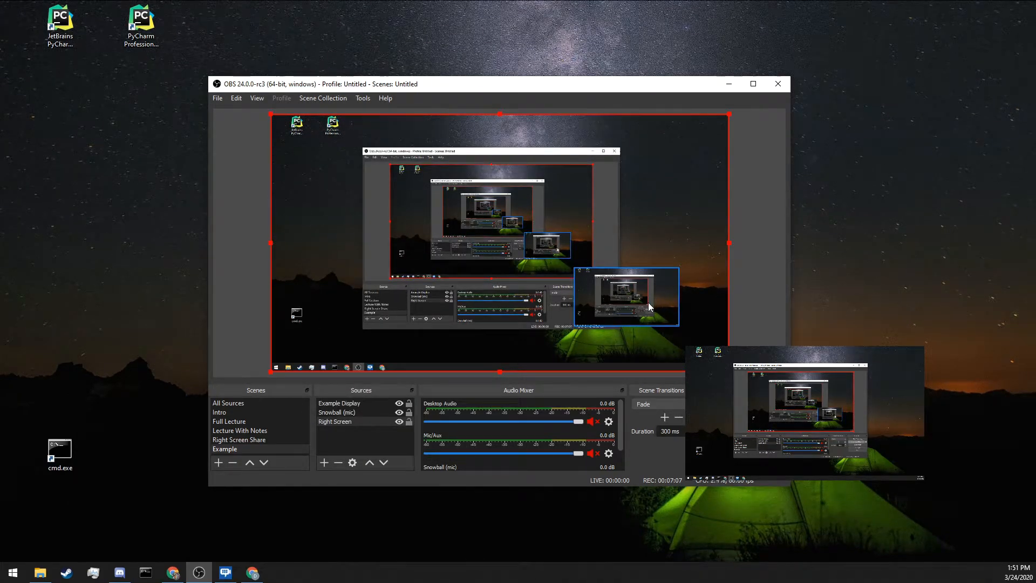
# Step: Remove the Example Display source from the Example scene and realign the Right Screen source with the canvas
pyautogui.press('Delete')
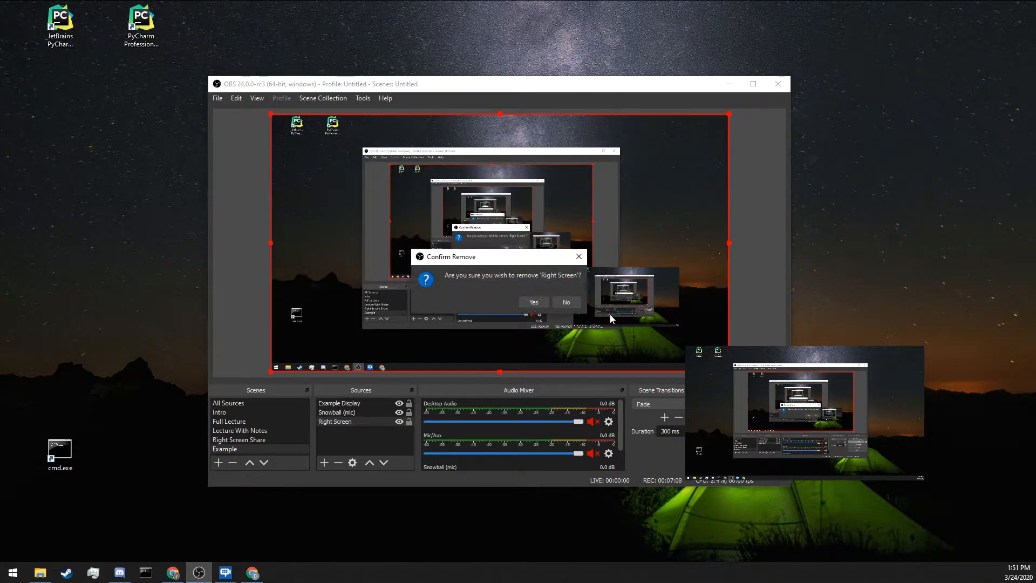
pyautogui.click(566, 301)
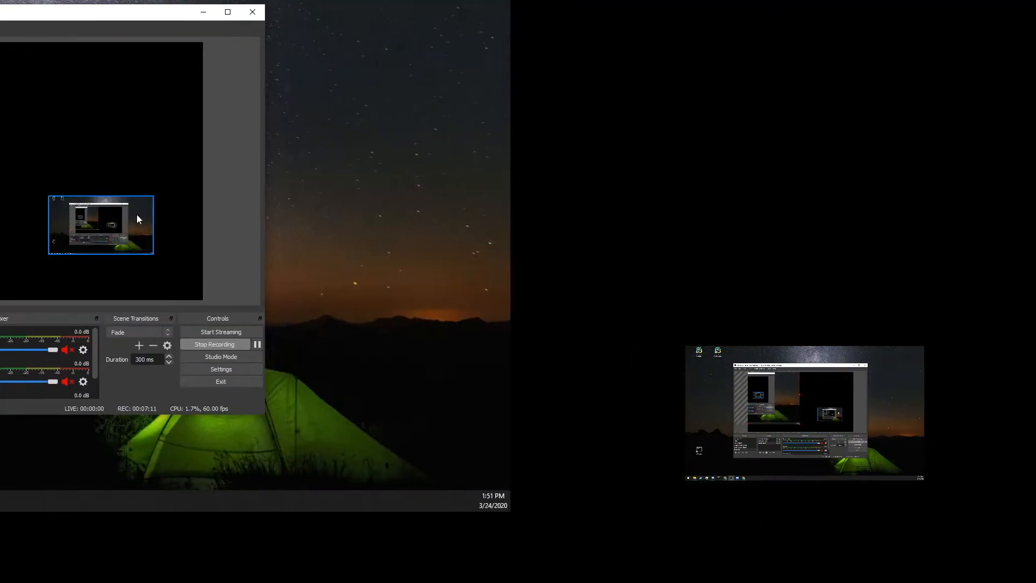
pyautogui.moveTo(495, 314); pyautogui.dragTo(506, 280)
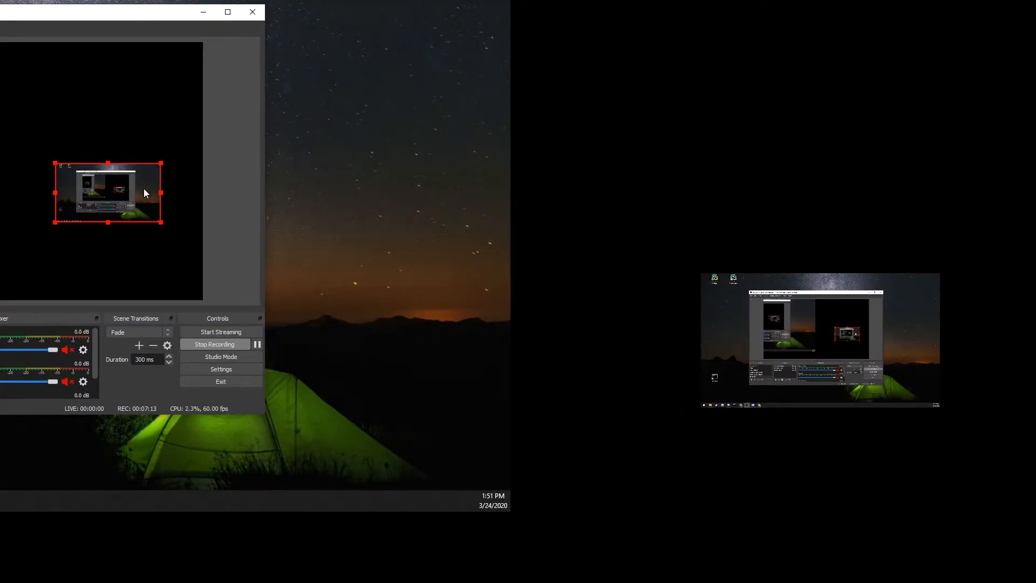
pyautogui.press('Delete')
pyautogui.click(20, 229)
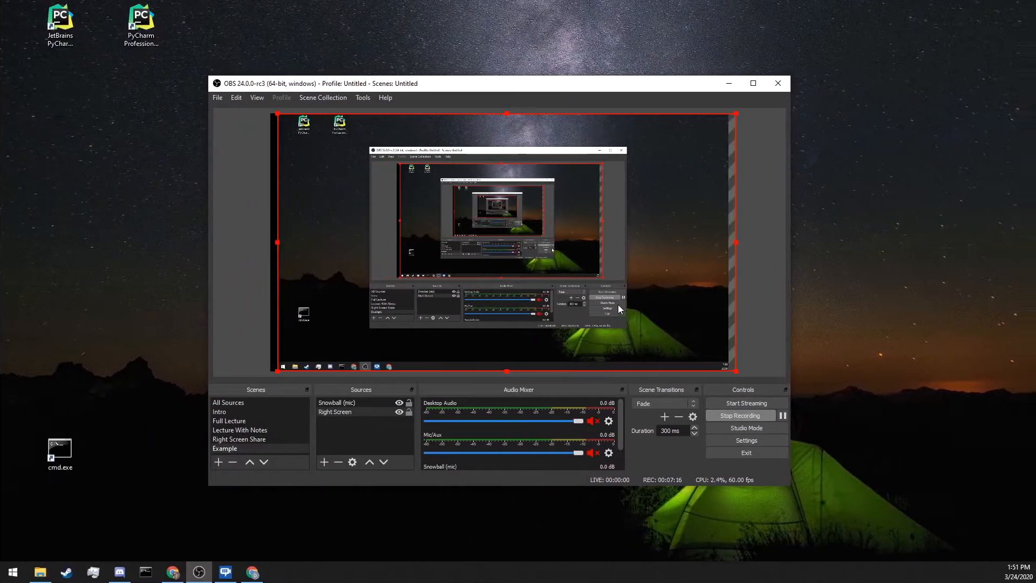
pyautogui.moveTo(619, 308); pyautogui.dragTo(612, 310)
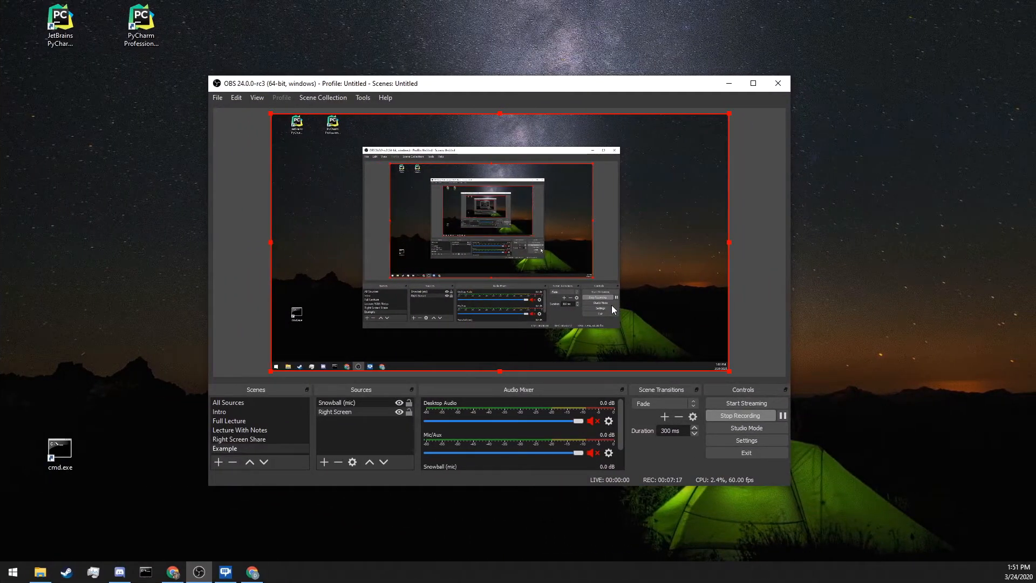
# Step: Create a new audio input capture source named Example Mic and view the list of available microphone devices
pyautogui.click(324, 462)
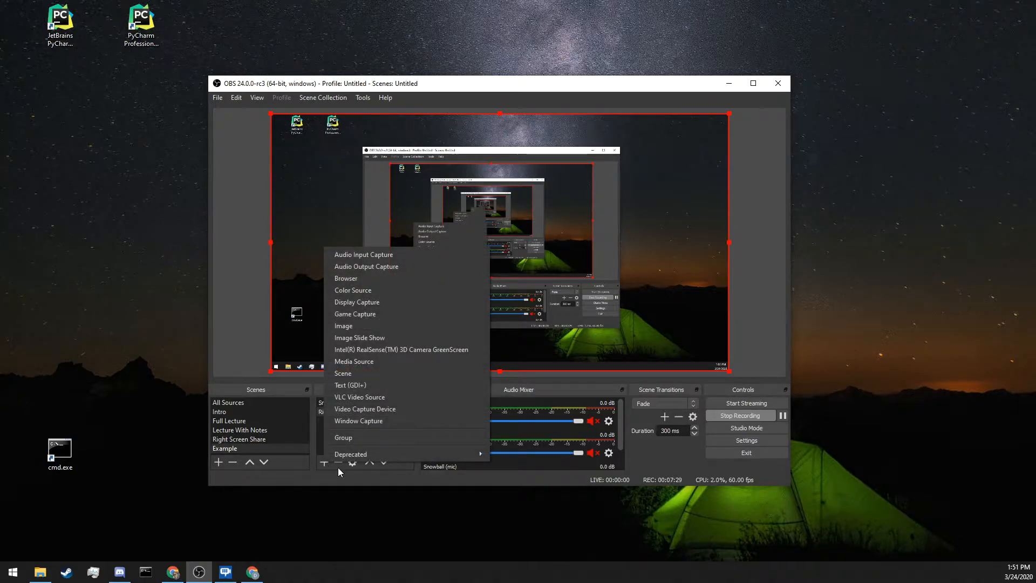
pyautogui.click(411, 256)
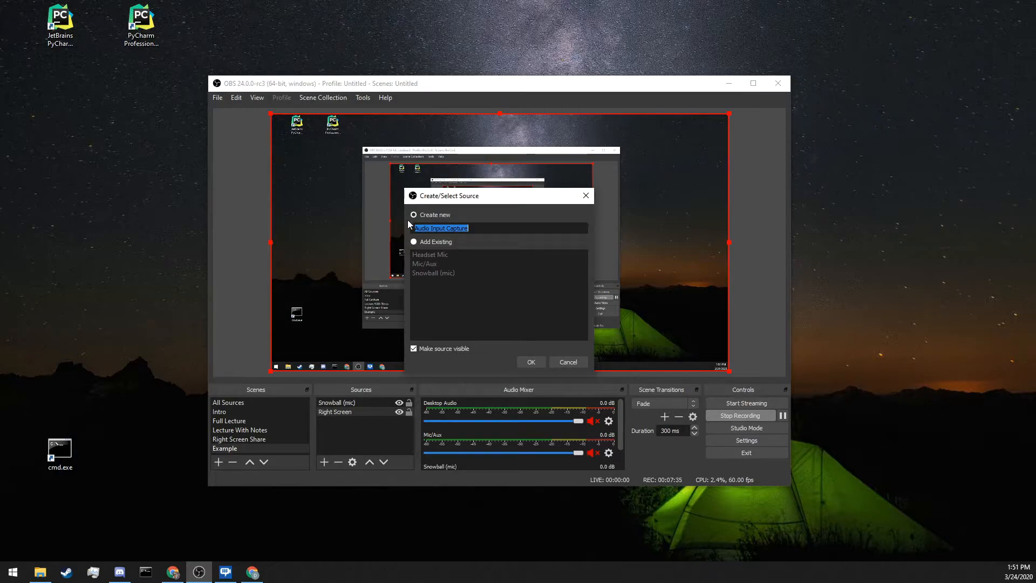
pyautogui.write('Example Mic')
pyautogui.press('Return')
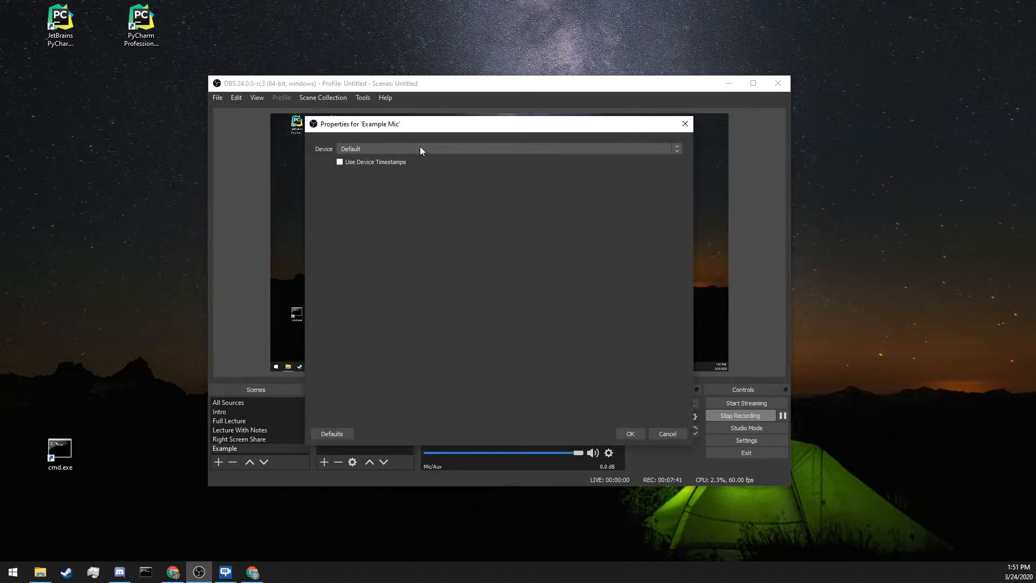
pyautogui.click(420, 149)
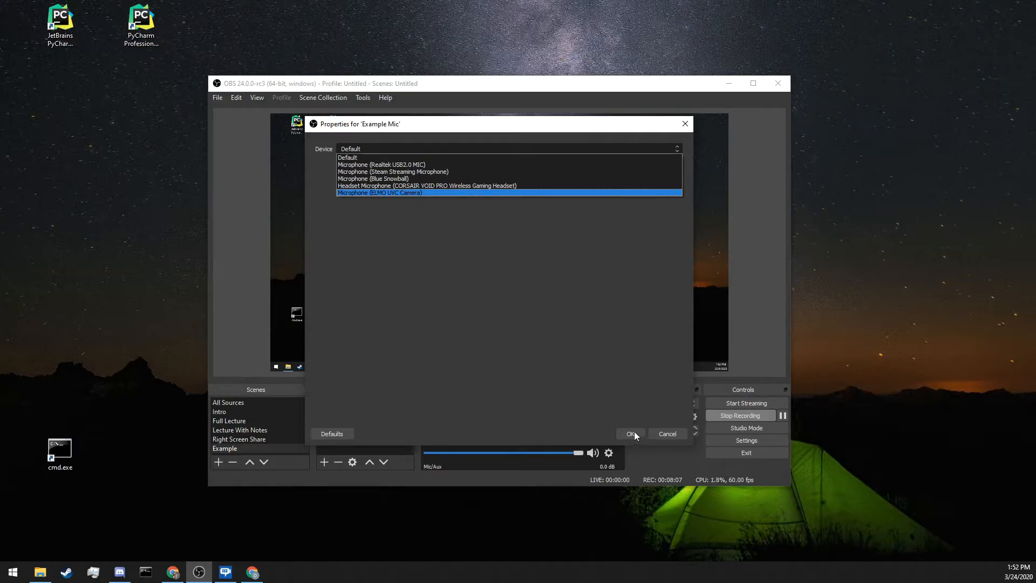
pyautogui.click(668, 433)
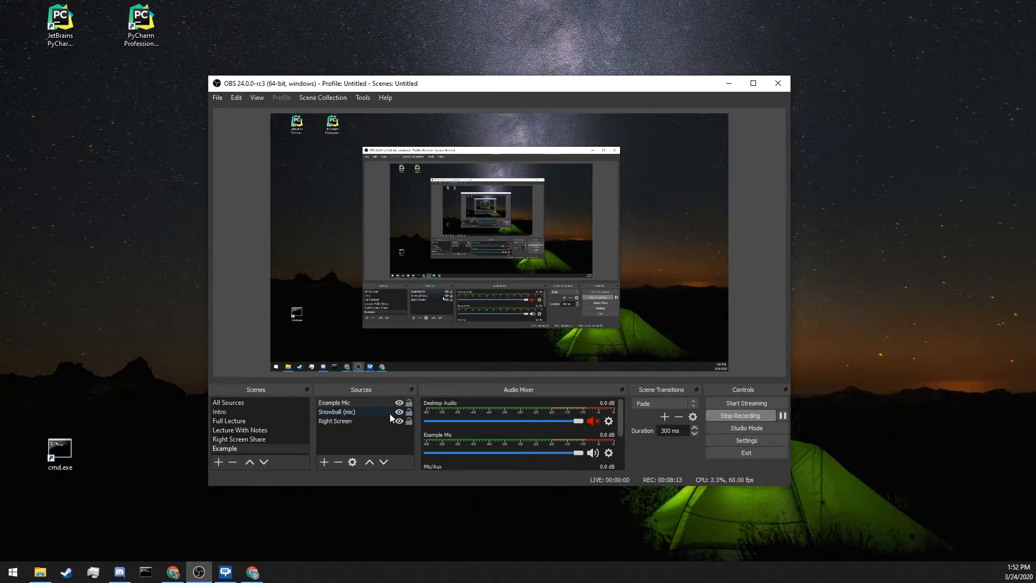
# Step: Mute Example Mic in the audio mixer and check the Snowball (mic) level
pyautogui.moveTo(619, 416)
pyautogui.mouseDown()
pyautogui.moveTo(622, 452)
pyautogui.moveTo(627, 421)
pyautogui.mouseUp()
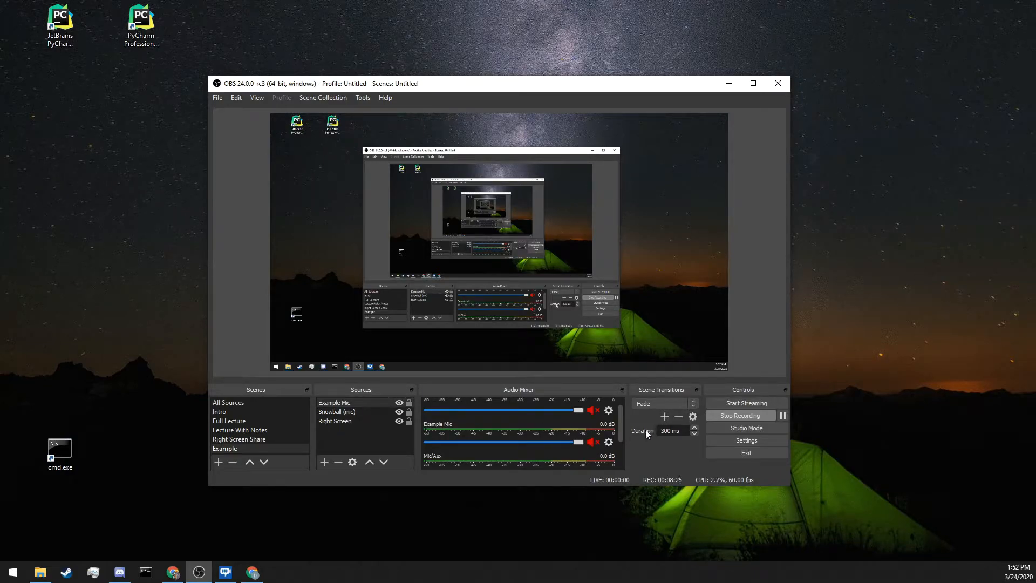
pyautogui.moveTo(619, 427); pyautogui.dragTo(627, 472)
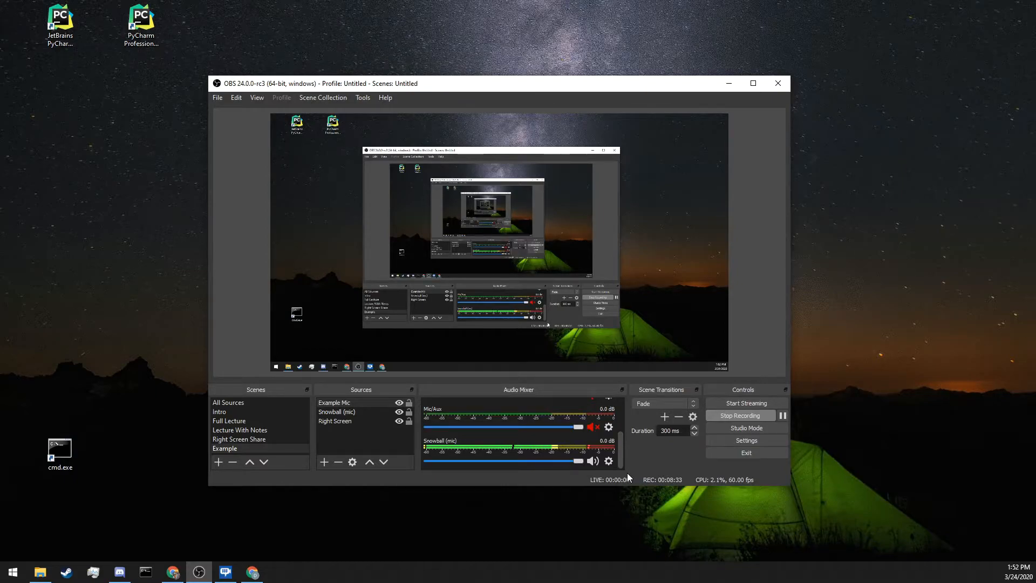
pyautogui.moveTo(627, 473)
pyautogui.mouseDown()
pyautogui.moveTo(620, 406)
pyautogui.moveTo(621, 460)
pyautogui.mouseUp()
# Step: Create a new browser source named Example Browser in the Example scene
pyautogui.click(324, 461)
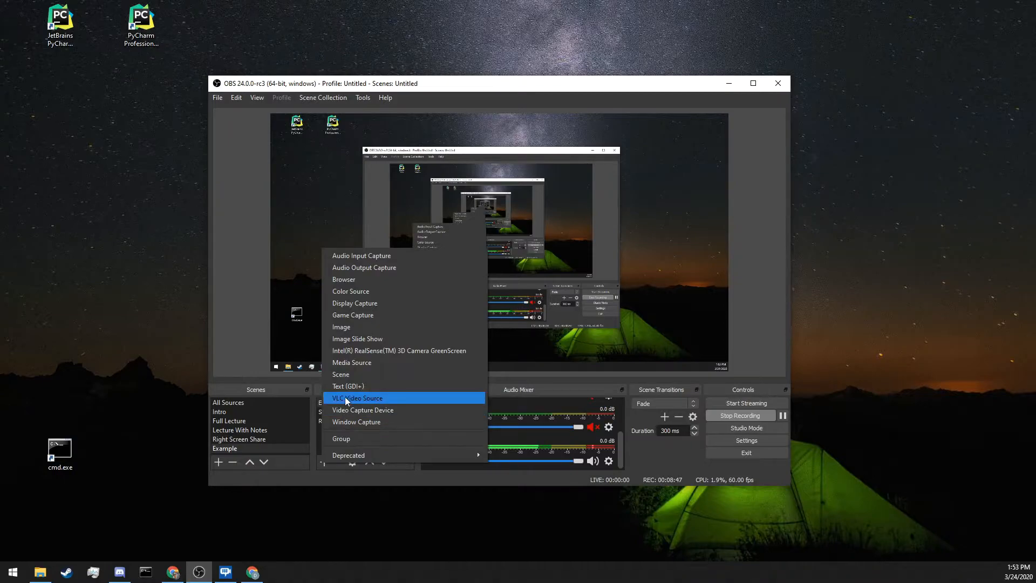
pyautogui.click(358, 280)
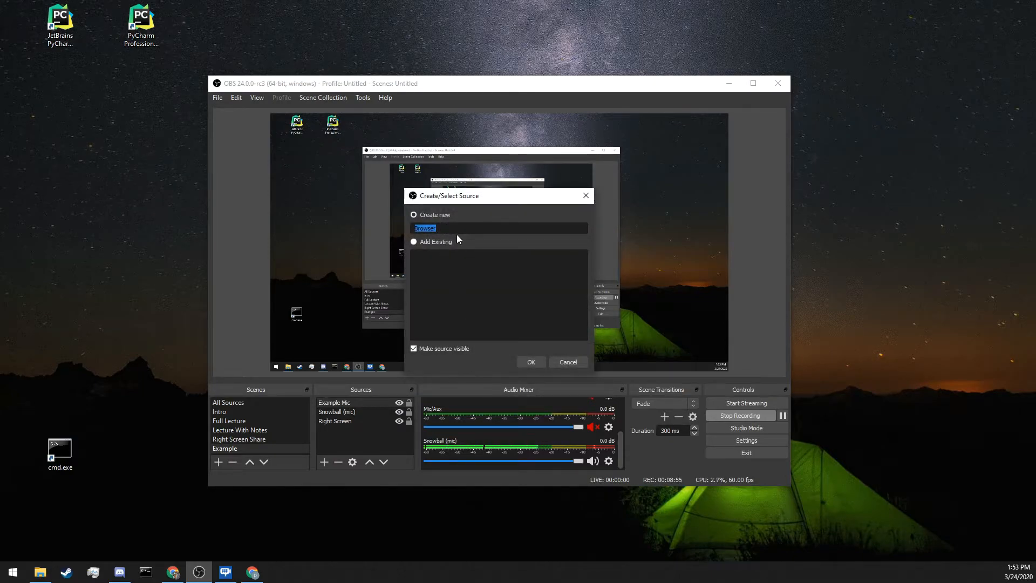
pyautogui.write('Example Browser')
pyautogui.press('Return')
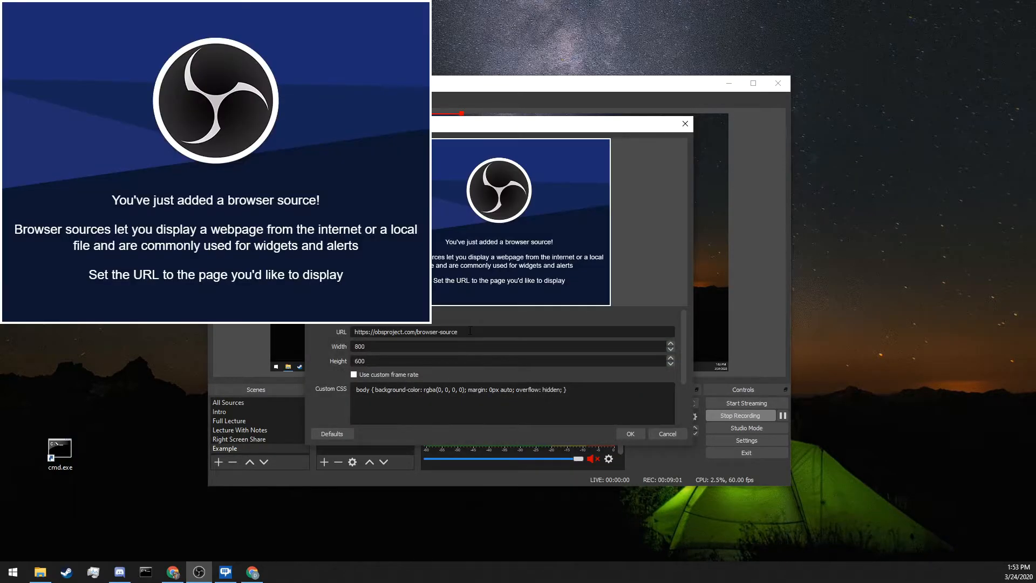
# Step: Point the Example Browser source's URL to usd420.org and accept its properties
pyautogui.moveTo(470, 331); pyautogui.dragTo(330, 325)
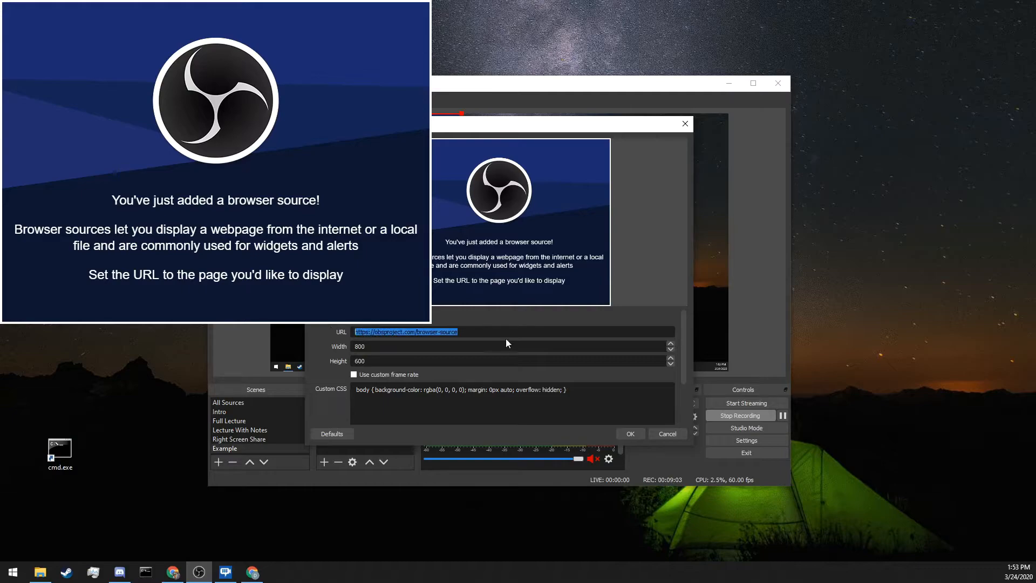
pyautogui.press('Right')
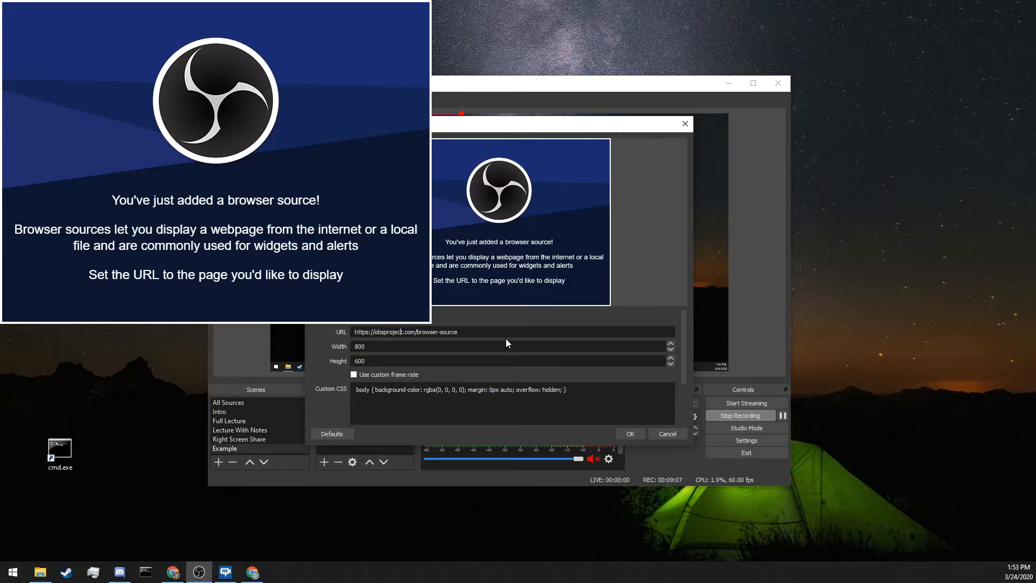
pyautogui.press('BackSpace')
pyautogui.press('BackSpace')
pyautogui.press('BackSpace')
pyautogui.press('BackSpace')
pyautogui.press('BackSpace')
pyautogui.press('BackSpace')
pyautogui.press('BackSpace')
pyautogui.press('BackSpace')
pyautogui.press('BackSpace')
pyautogui.press('BackSpace')
pyautogui.press('BackSpace')
pyautogui.press('BackSpace')
pyautogui.press('BackSpace')
pyautogui.press('BackSpace')
pyautogui.press('BackSpace')
pyautogui.press('BackSpace')
pyautogui.press('BackSpace')
pyautogui.press('BackSpace')
pyautogui.press('BackSpace')
pyautogui.press('BackSpace')
pyautogui.press('BackSpace')
pyautogui.press('BackSpace')
pyautogui.write('usd420.org')
pyautogui.click(631, 433)
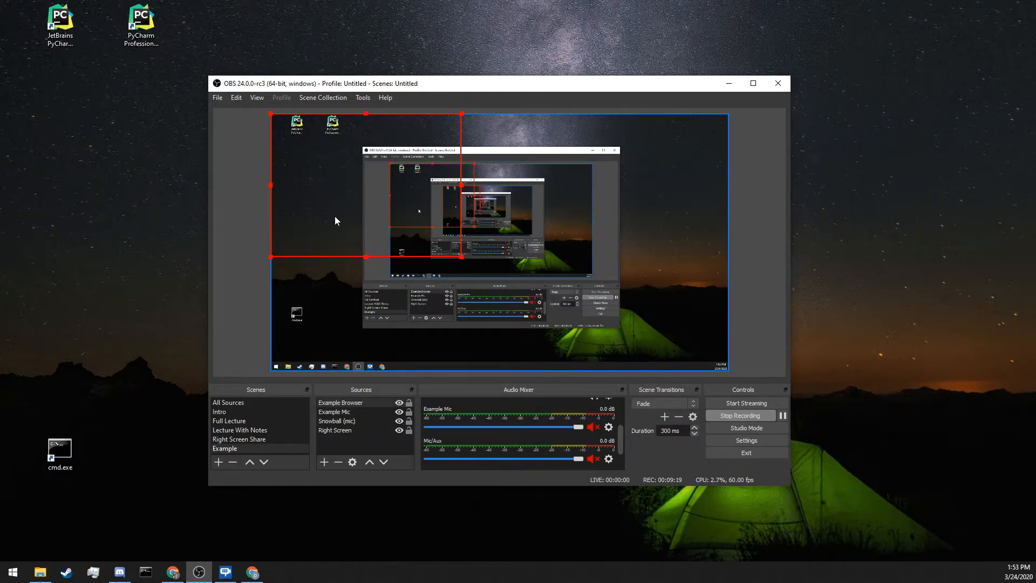
# Step: Shrink the Example Browser source to about a quarter of the canvas width and place it in the canvas's lower-left area
pyautogui.moveTo(335, 221); pyautogui.dragTo(367, 304)
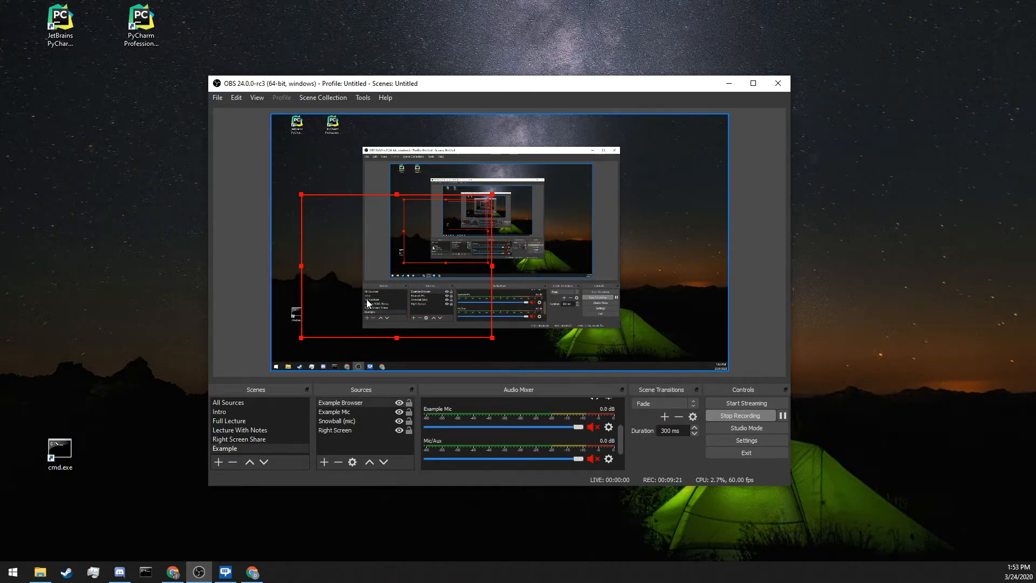
pyautogui.moveTo(492, 339); pyautogui.dragTo(345, 290)
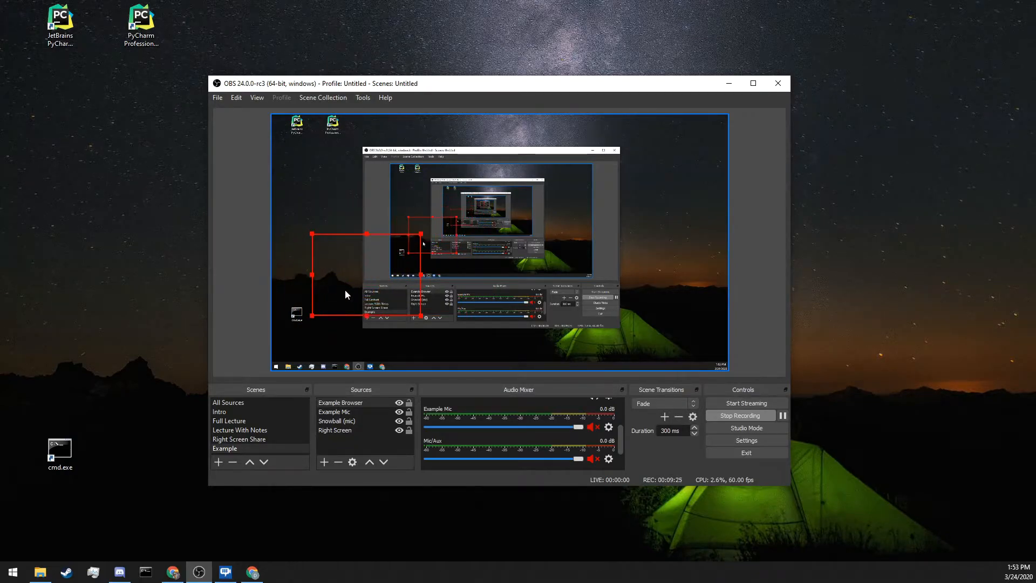
pyautogui.click(372, 402)
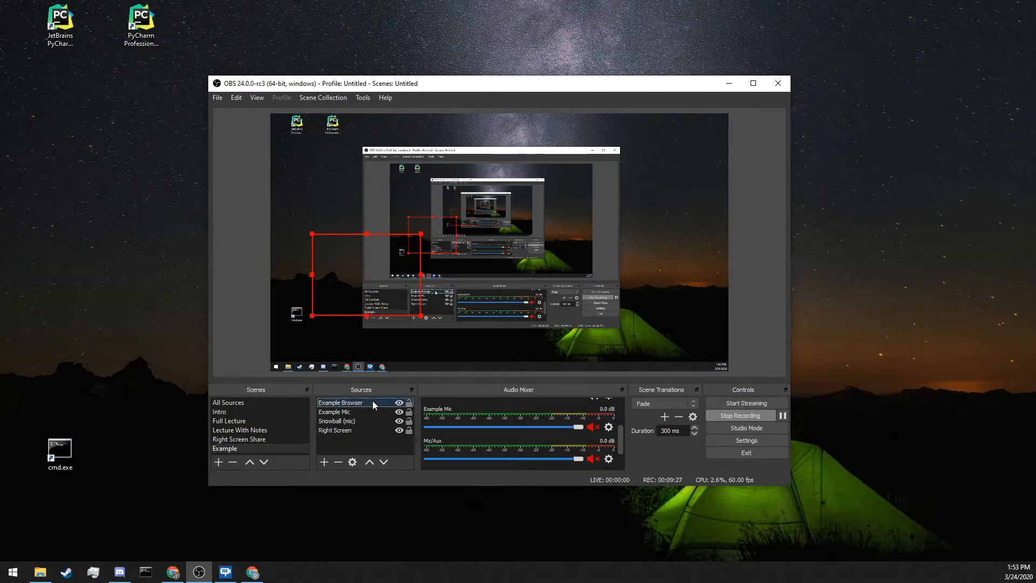
pyautogui.doubleClick(330, 308)
pyautogui.click(330, 309)
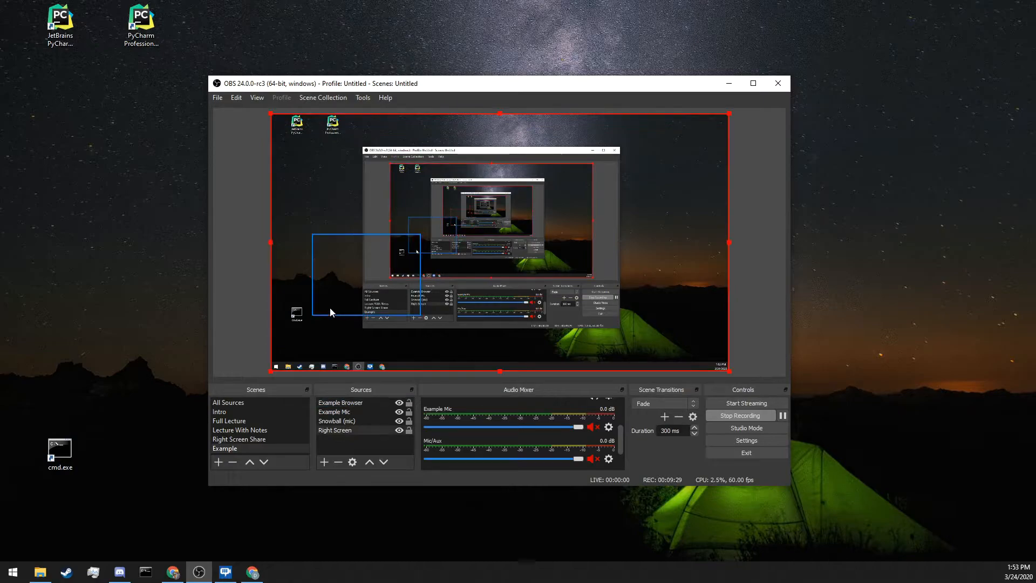
pyautogui.click(330, 309)
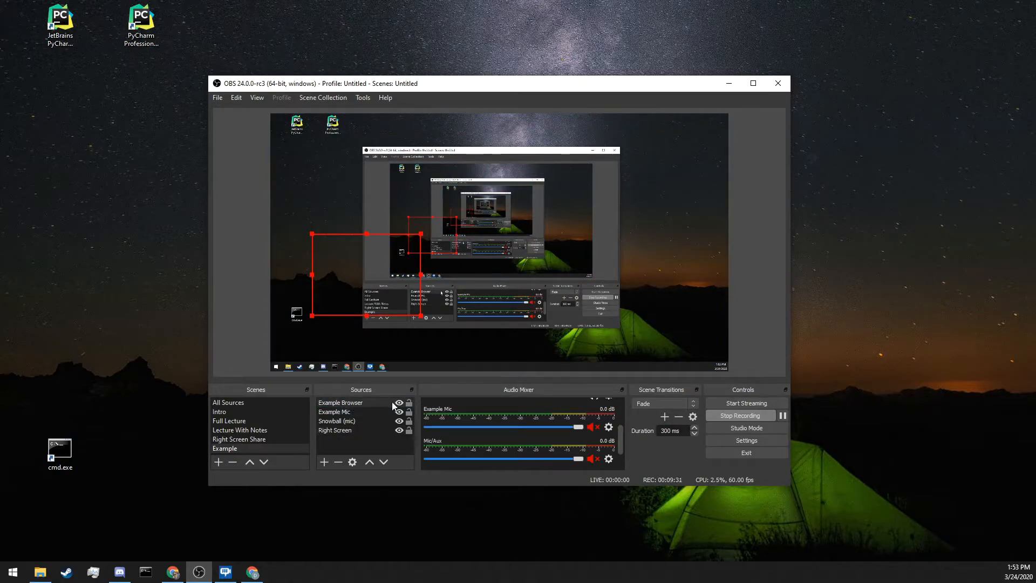
# Step: Remove the Example Browser source from the Example scene
pyautogui.rightClick(367, 403)
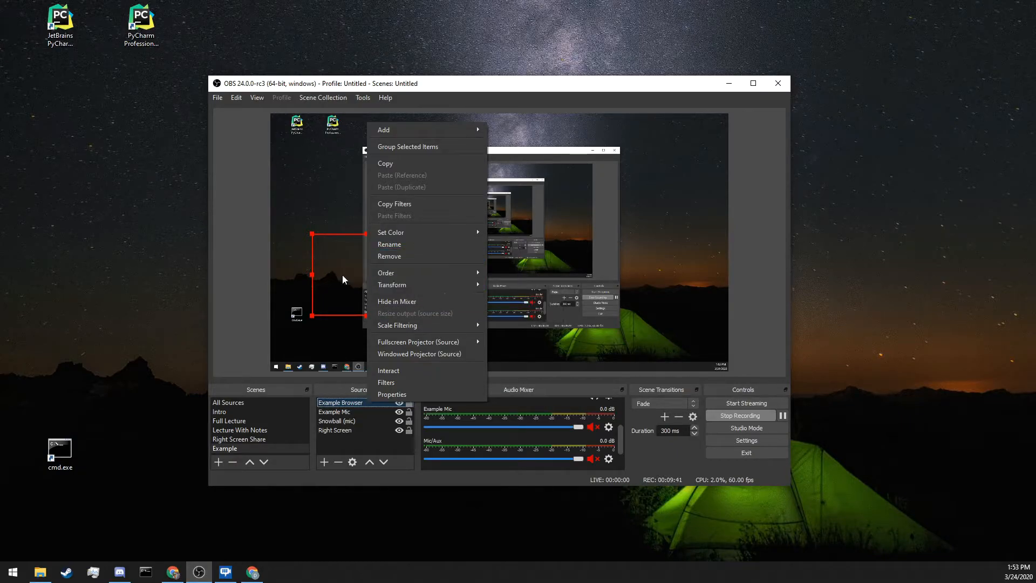
pyautogui.click(405, 256)
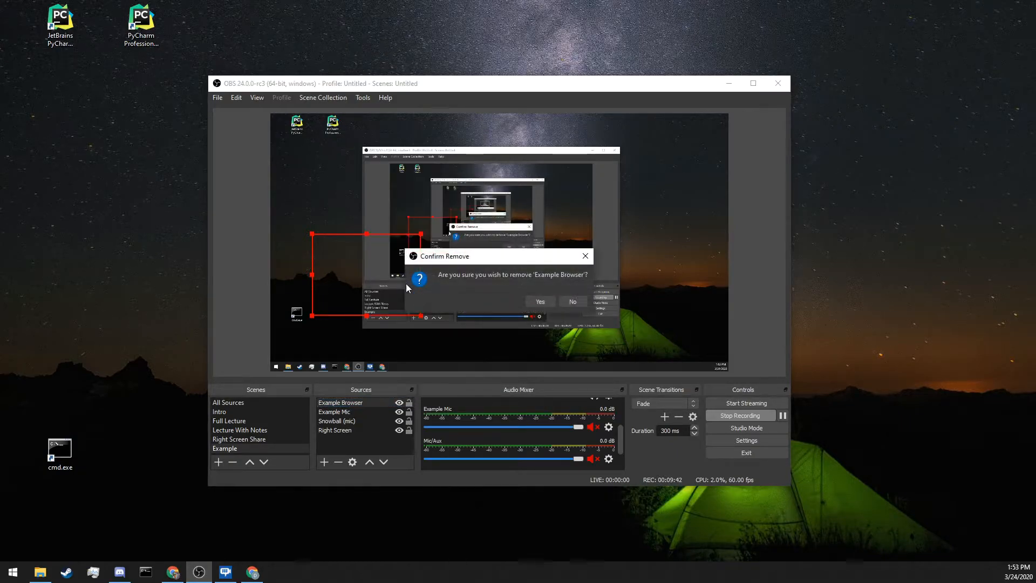
pyautogui.click(540, 301)
pyautogui.click(324, 461)
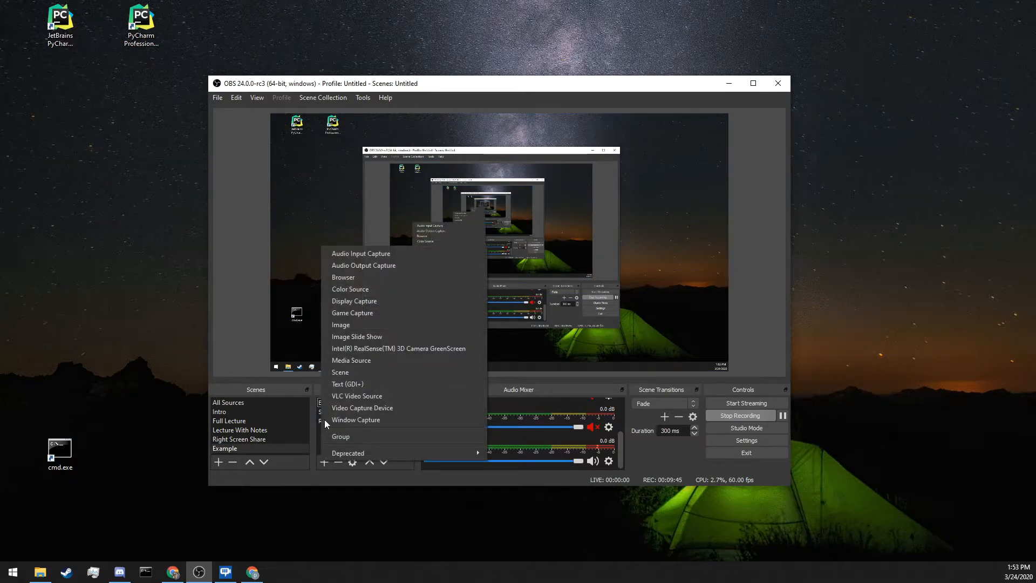
pyautogui.click(383, 326)
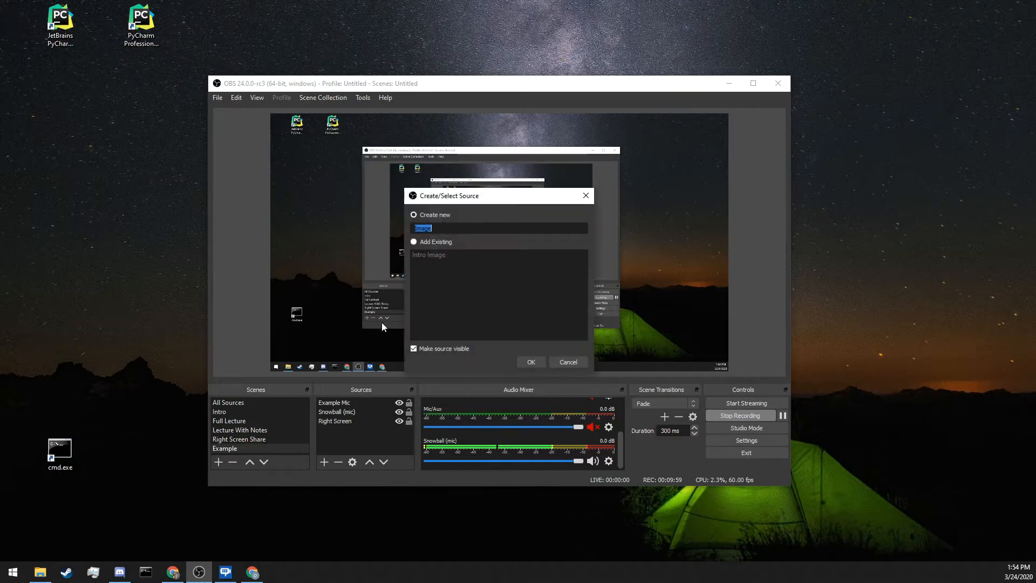
pyautogui.click(567, 362)
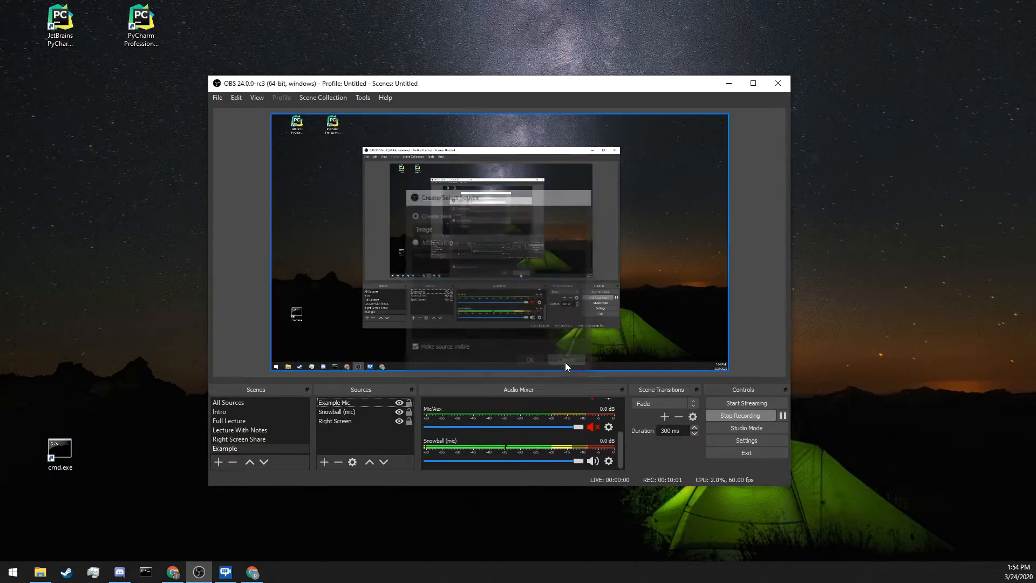
# Step: Add a new image source named Image that uses DeskView - This is fine.png from the Pictures folder
pyautogui.click(324, 462)
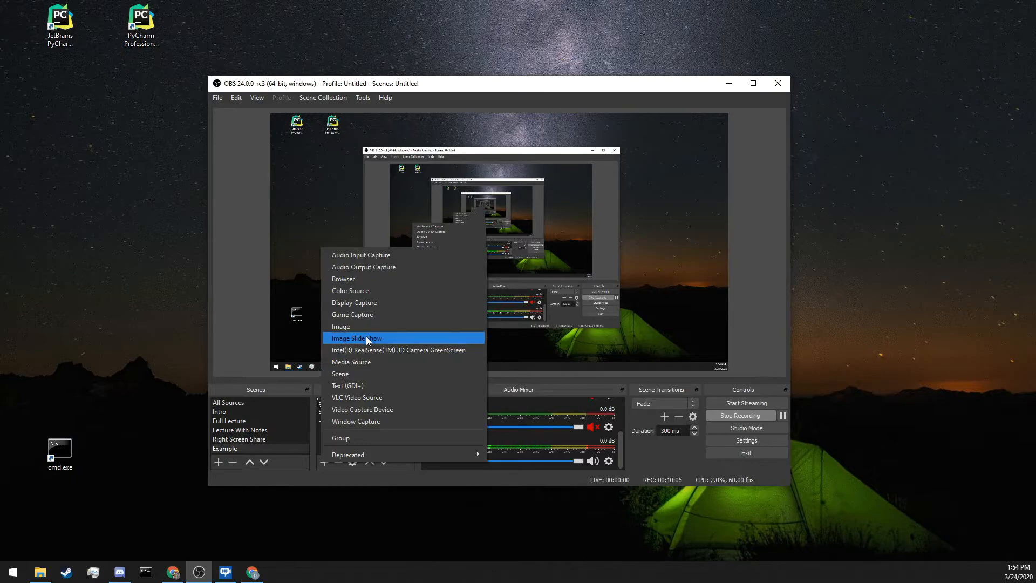
pyautogui.click(367, 326)
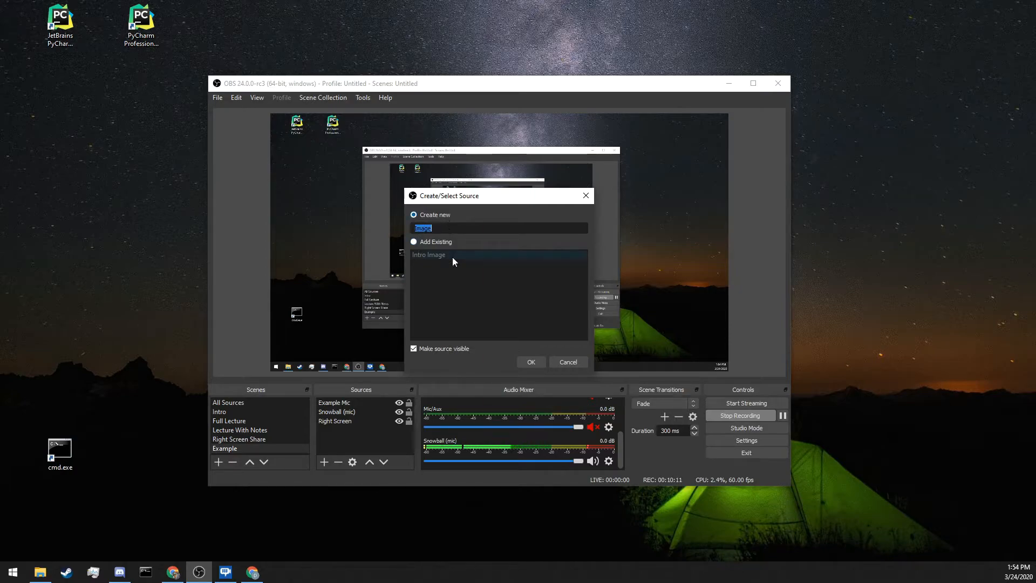
pyautogui.click(531, 363)
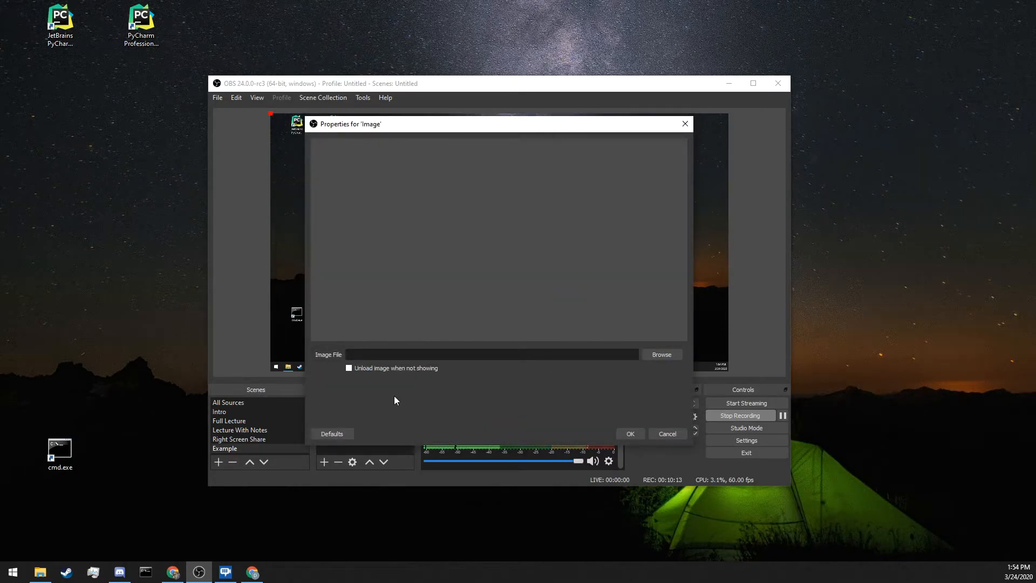
pyautogui.click(650, 354)
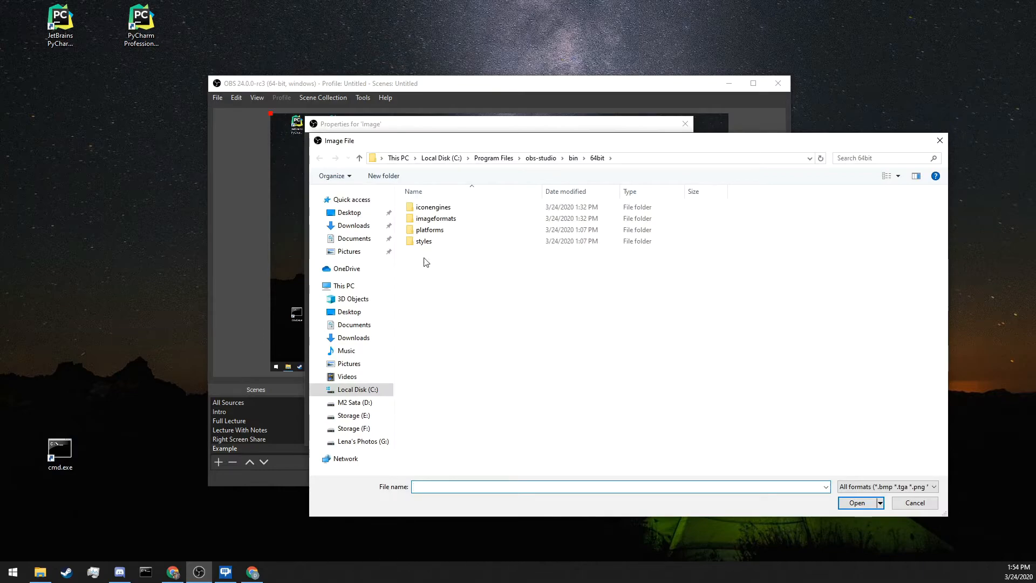
pyautogui.click(346, 363)
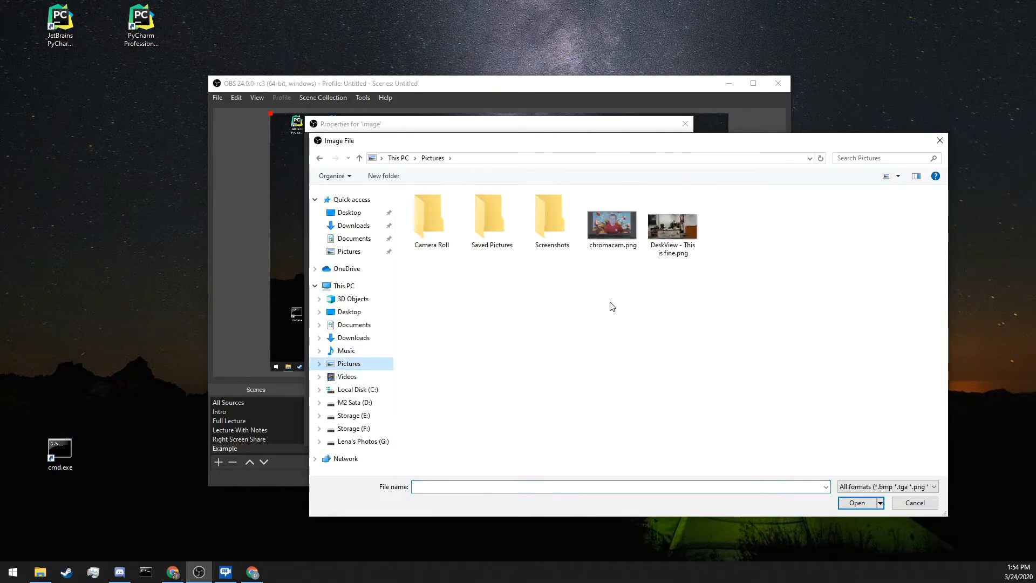
pyautogui.click(666, 225)
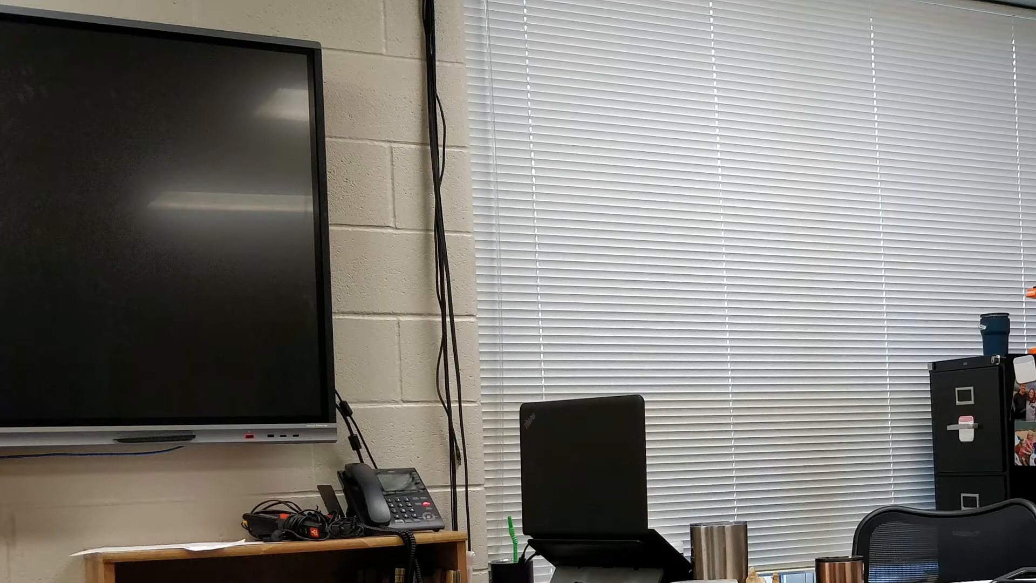
# Step: Shrink the Image source to about 60% of the canvas width and place it slightly below the canvas's centre
pyautogui.moveTo(270, 114); pyautogui.dragTo(604, 299)
pyautogui.moveTo(685, 322); pyautogui.dragTo(378, 176)
pyautogui.moveTo(300, 135); pyautogui.dragTo(555, 265)
pyautogui.moveTo(644, 287); pyautogui.dragTo(615, 212)
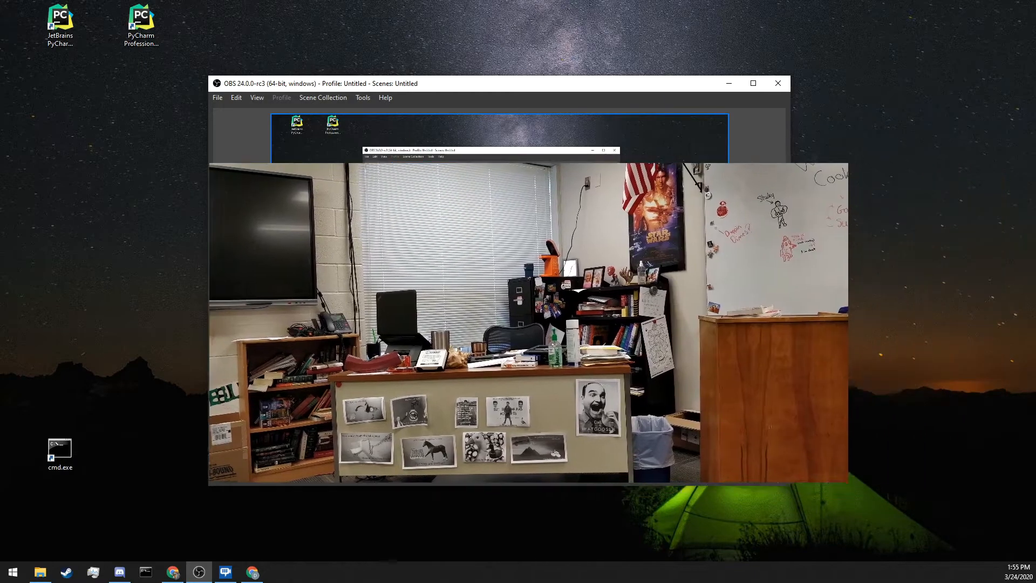
# Step: Shrink the Image source to about an eighth of the canvas width and place it in the canvas's upper-left corner
pyautogui.moveTo(436, 245); pyautogui.dragTo(492, 352)
pyautogui.moveTo(494, 157)
pyautogui.mouseDown()
pyautogui.moveTo(258, 105)
pyautogui.moveTo(280, 102)
pyautogui.moveTo(494, 202)
pyautogui.moveTo(515, 153)
pyautogui.moveTo(488, 153)
pyautogui.mouseUp()
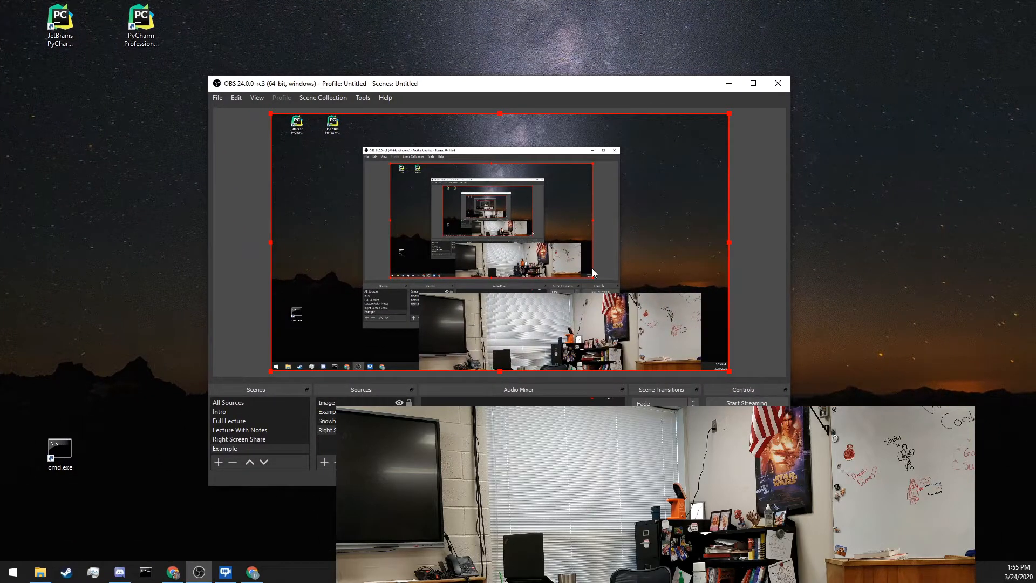
pyautogui.moveTo(604, 302)
pyautogui.mouseDown()
pyautogui.moveTo(605, 212)
pyautogui.moveTo(626, 332)
pyautogui.moveTo(605, 305)
pyautogui.mouseUp()
pyautogui.moveTo(688, 330); pyautogui.dragTo(308, 135)
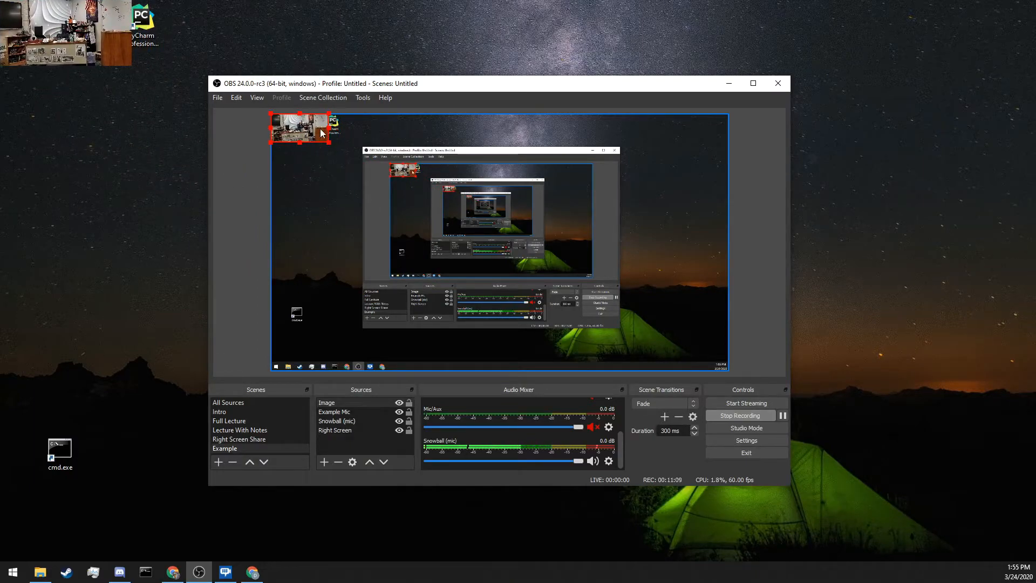
# Step: Hide the Image source and show it again, and remove it from the Example scene
pyautogui.click(399, 403)
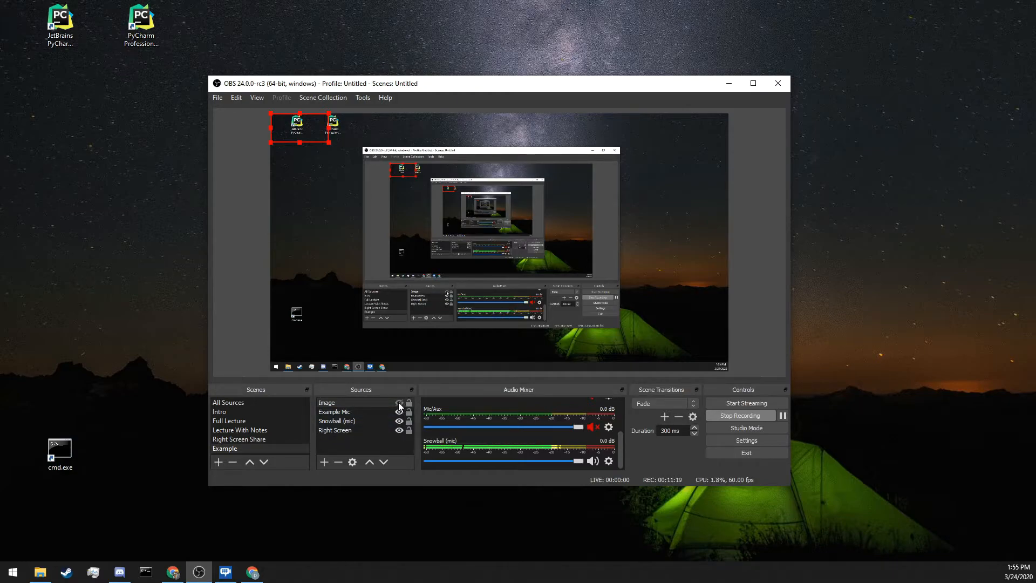
pyautogui.click(399, 403)
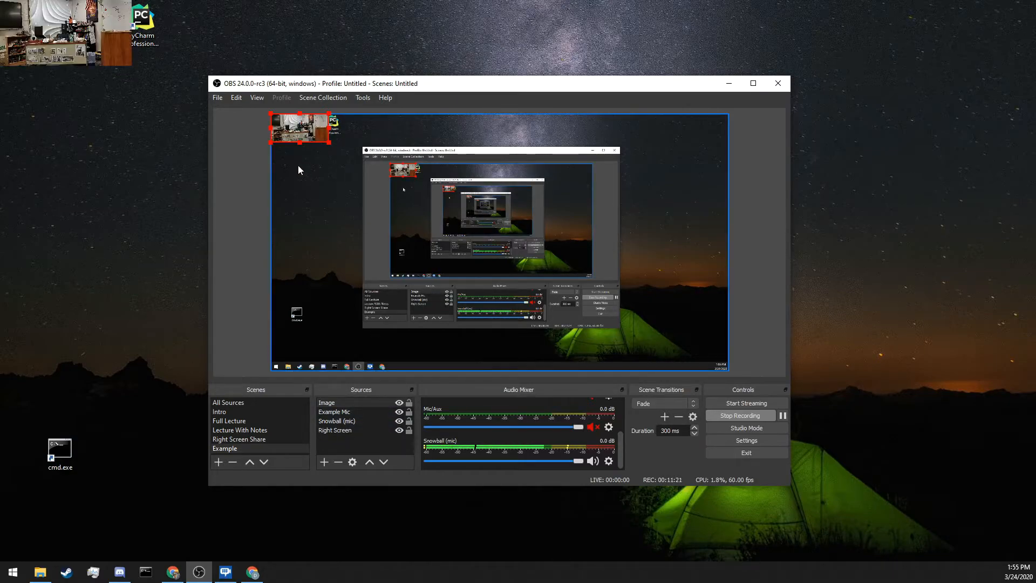
pyautogui.moveTo(289, 125); pyautogui.dragTo(291, 157)
pyautogui.press('Delete')
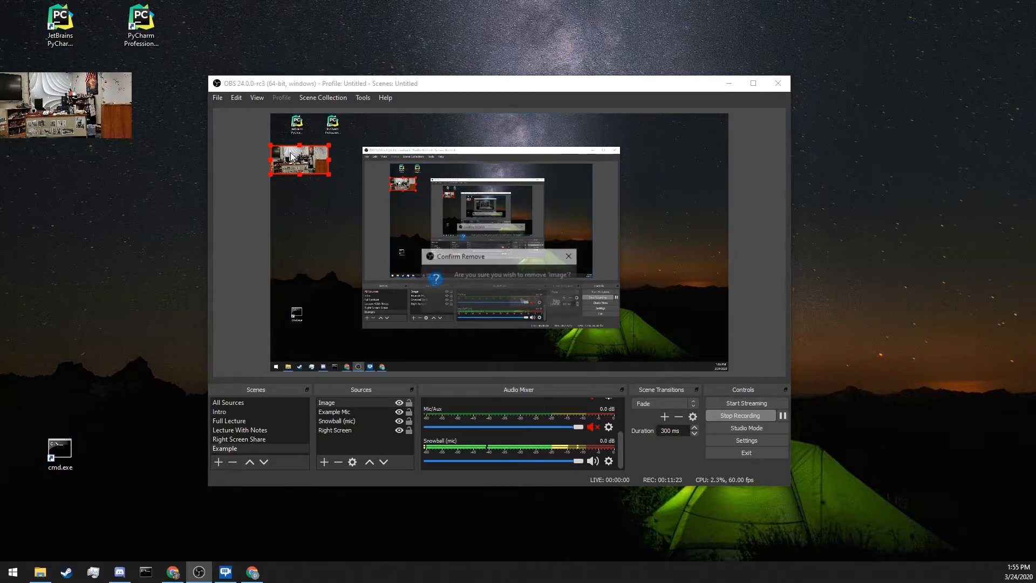
pyautogui.click(538, 302)
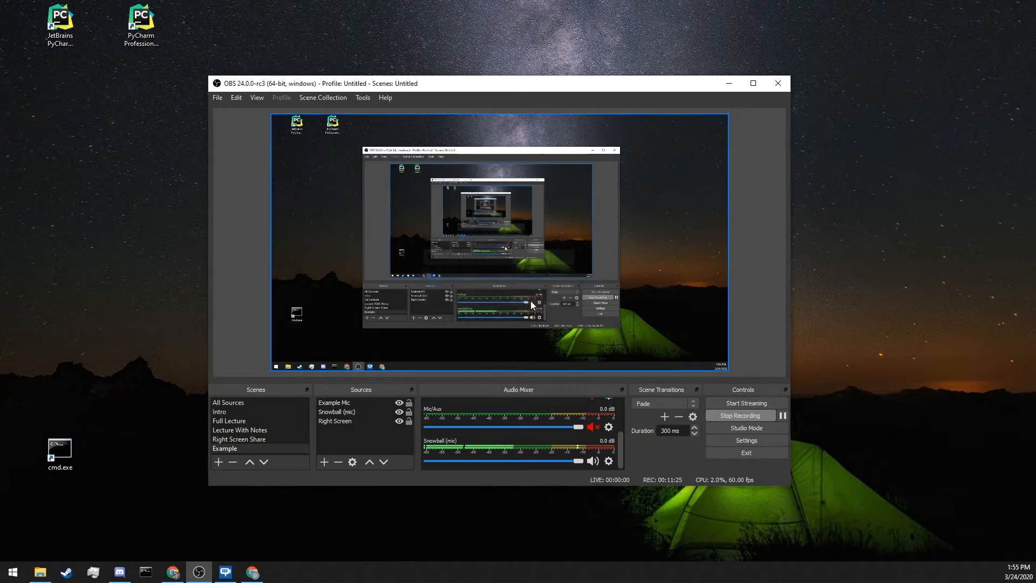
# Step: Add a new video capture source named Video Capture Device that uses the ChromaCam device
pyautogui.click(324, 461)
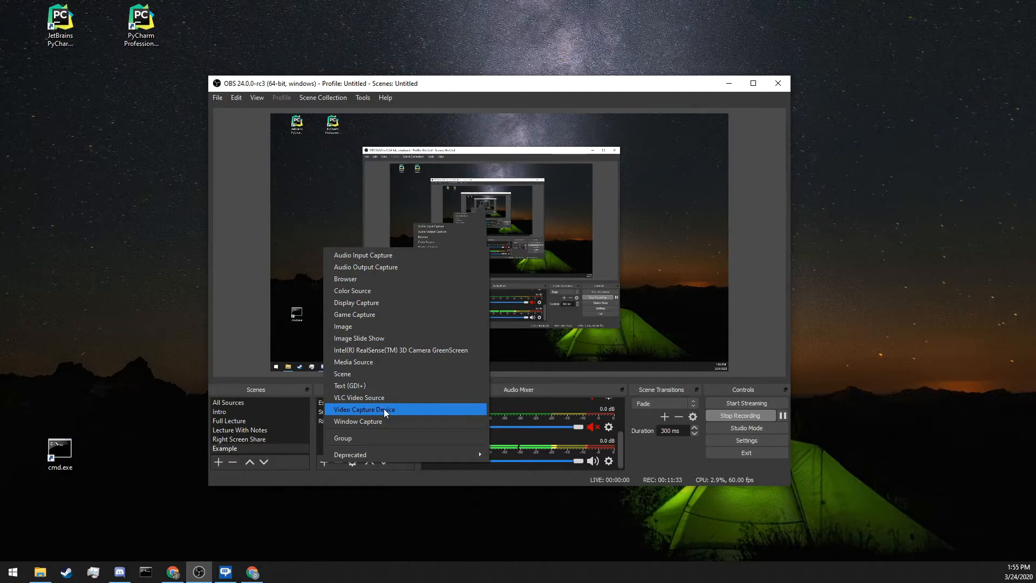
pyautogui.click(403, 409)
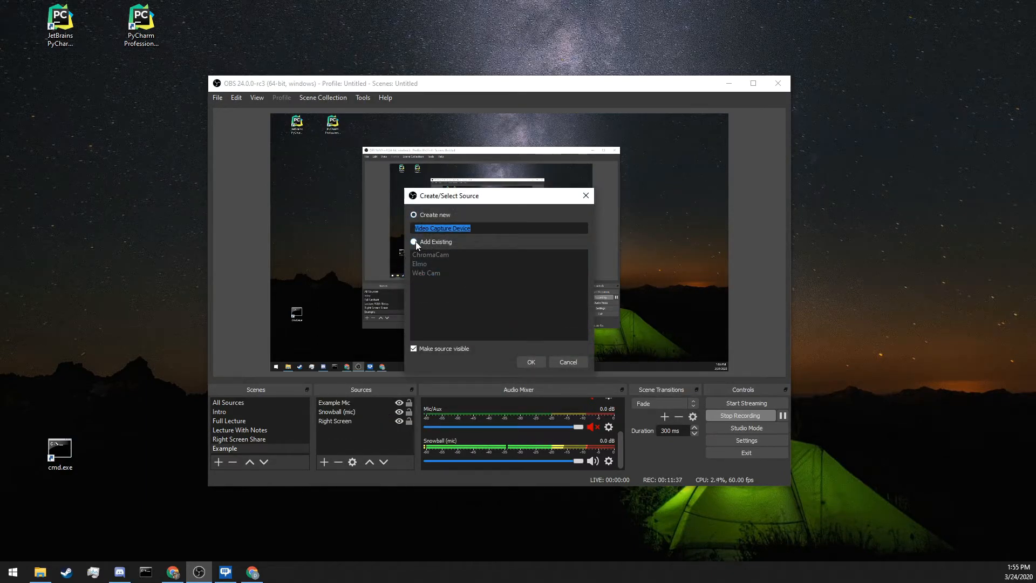
pyautogui.click(534, 360)
pyautogui.click(445, 265)
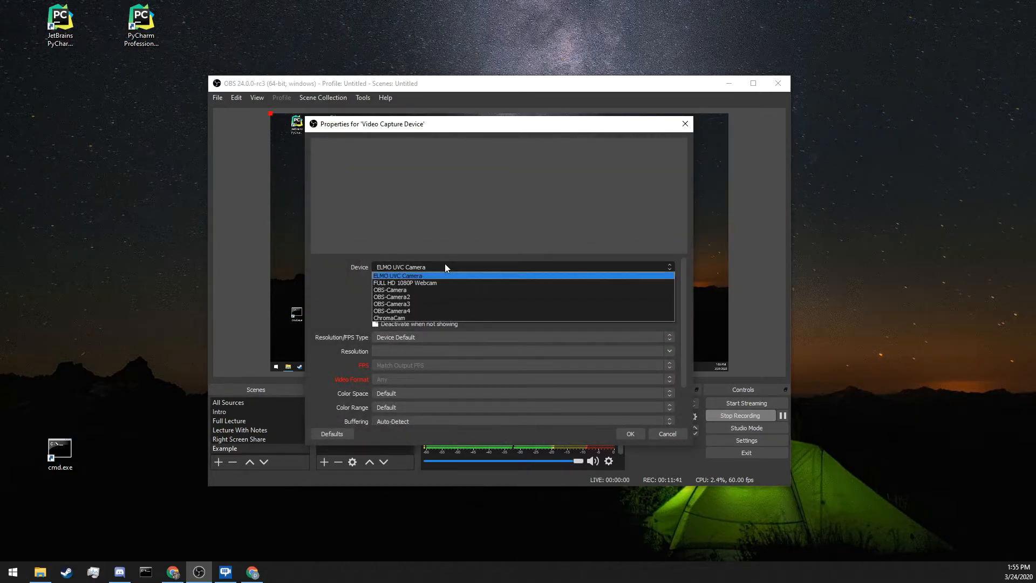
pyautogui.click(409, 318)
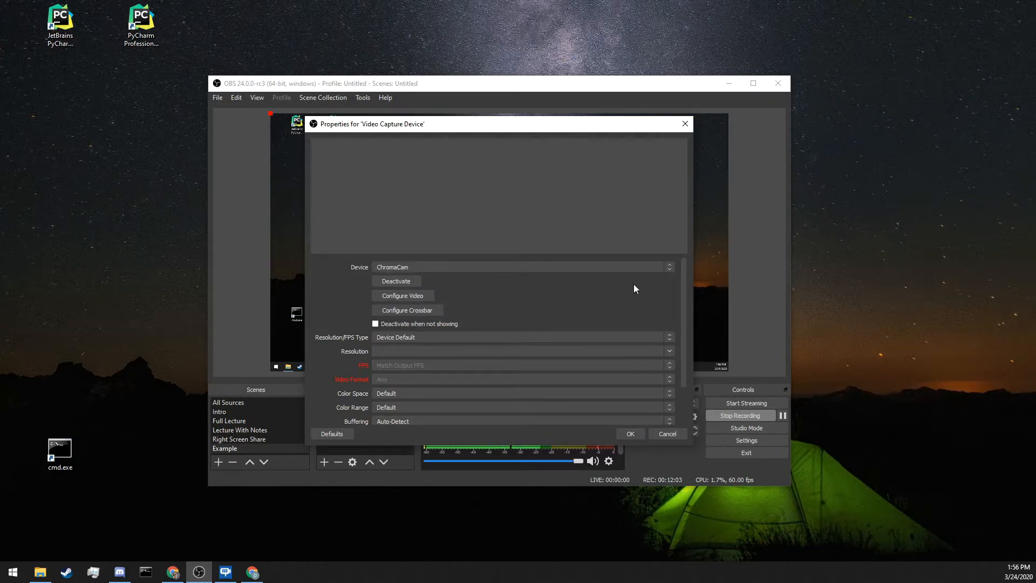
pyautogui.click(637, 432)
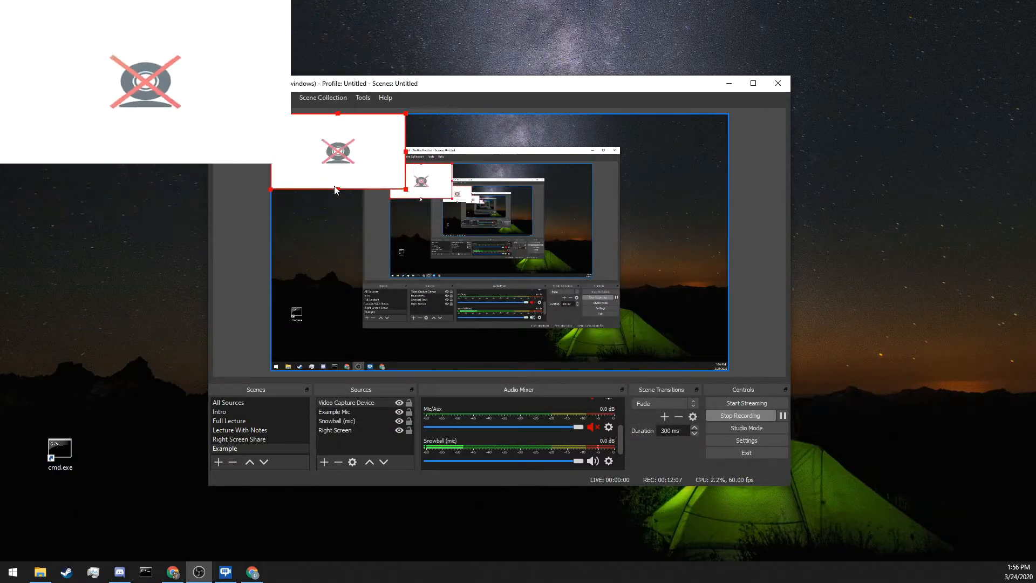
# Step: Shrink the Video Capture Device source to about a fifth of the canvas width near the lower-right corner, and remove it from the scene
pyautogui.moveTo(657, 334); pyautogui.dragTo(648, 344)
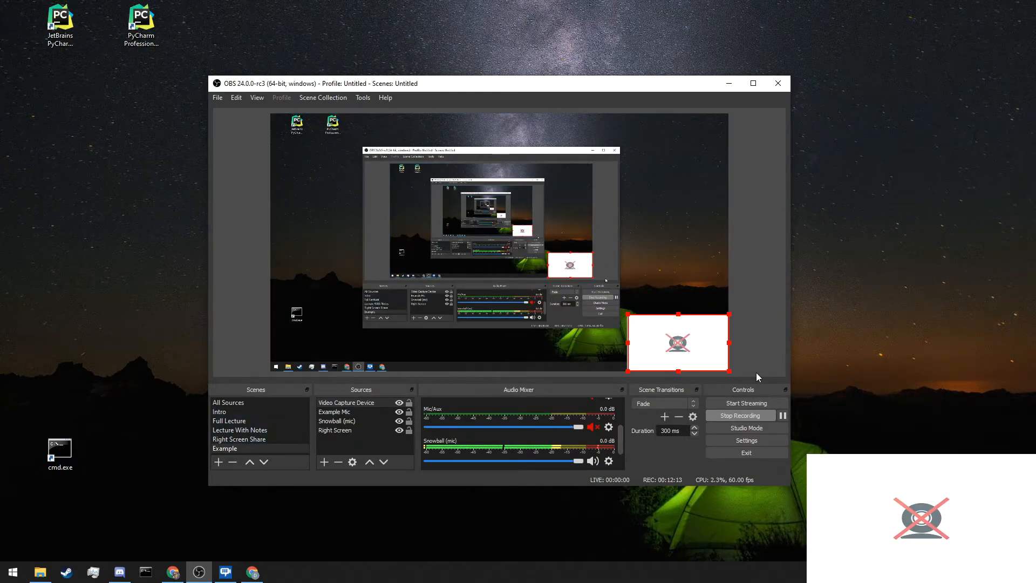
pyautogui.moveTo(681, 353); pyautogui.dragTo(646, 358)
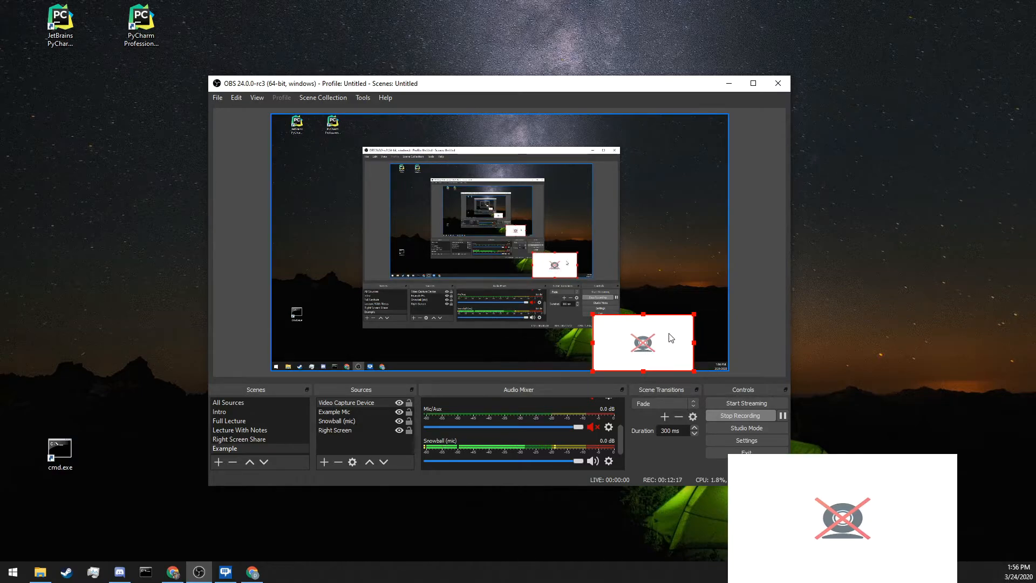
pyautogui.press('Delete')
pyautogui.click(549, 301)
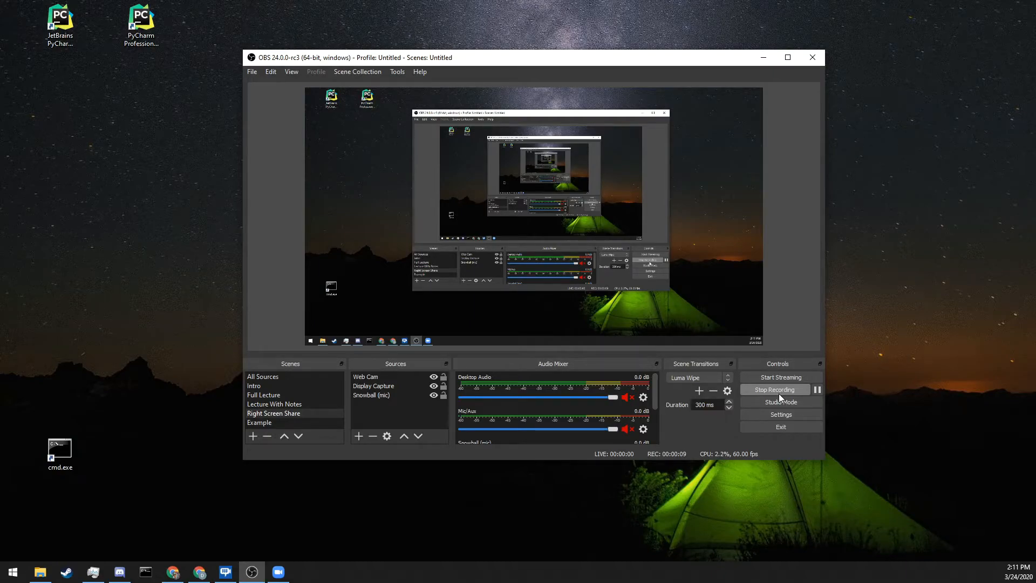
# Step: Add the existing ChromaCam video capture source to the Example scene
pyautogui.click(293, 426)
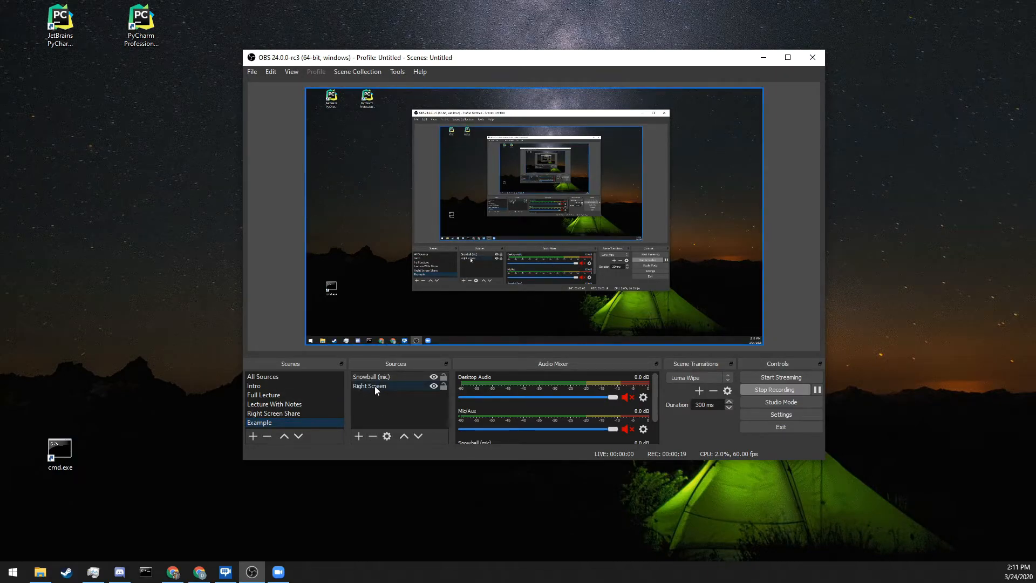
pyautogui.click(361, 438)
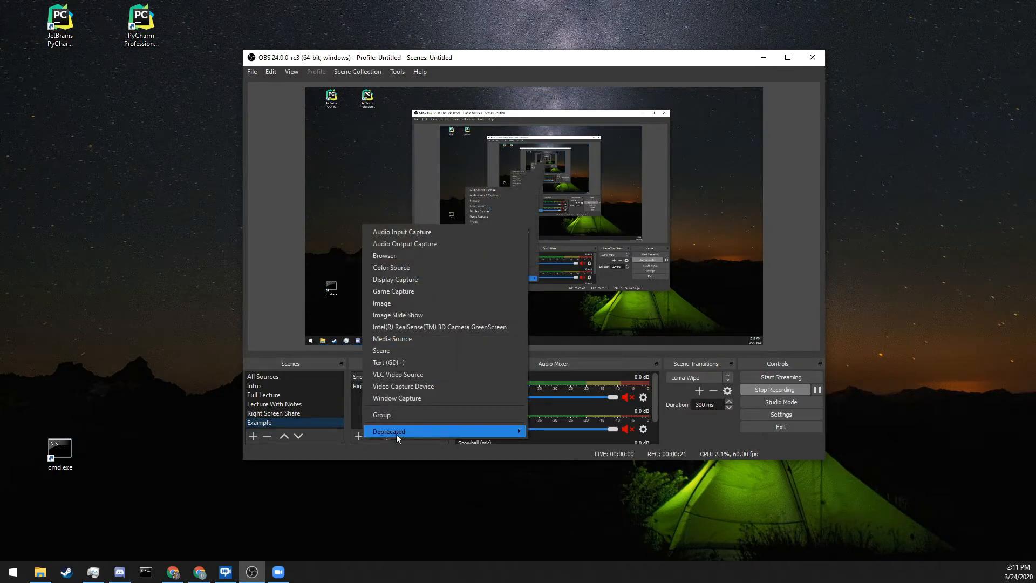
pyautogui.click(435, 386)
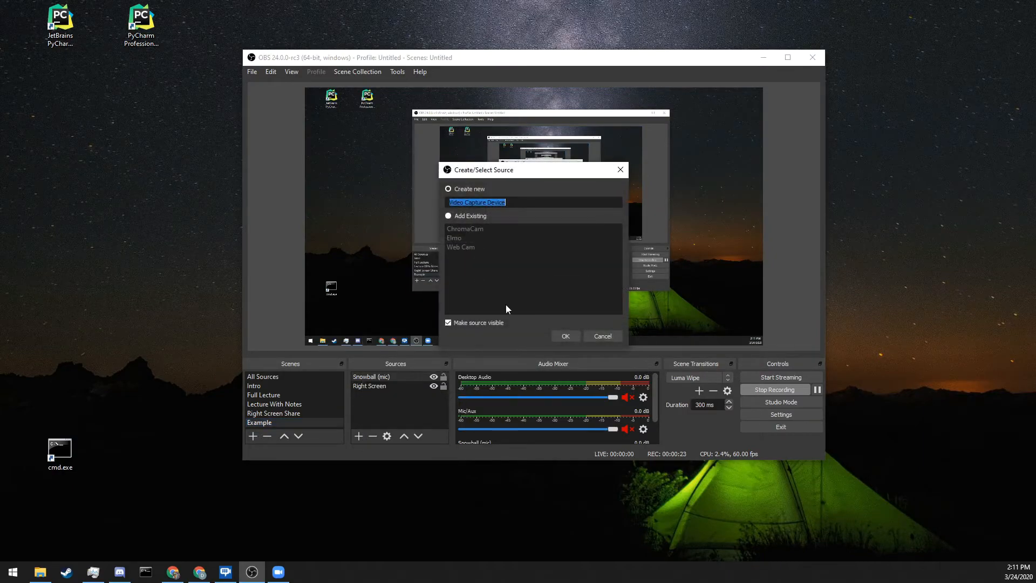
pyautogui.click(447, 216)
pyautogui.click(451, 227)
pyautogui.click(572, 338)
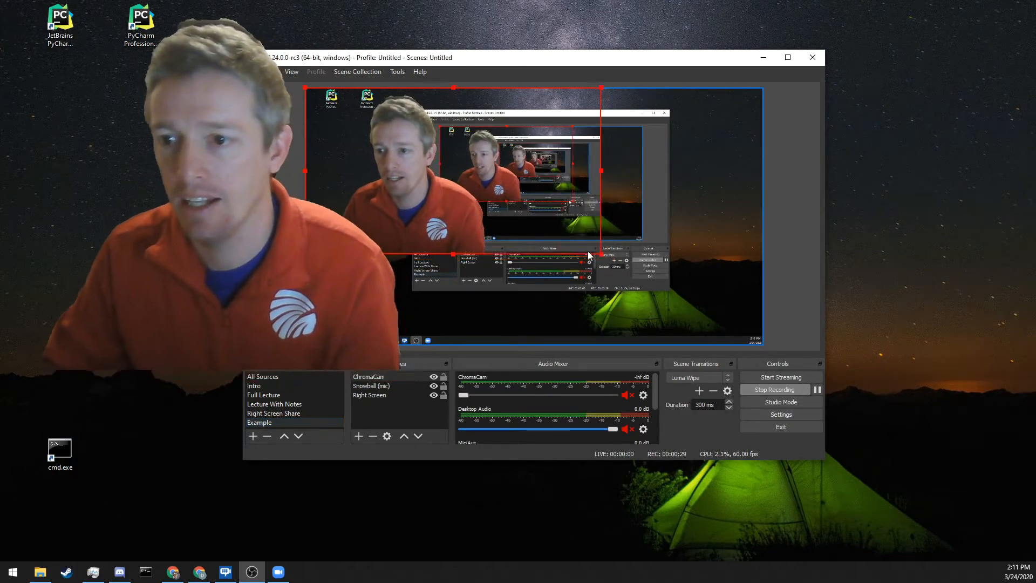
# Step: Shrink the ChromaCam source to about a third of the canvas width and place it in the lower-right corner, overhanging the right edge
pyautogui.moveTo(606, 260); pyautogui.dragTo(459, 174)
pyautogui.moveTo(355, 150); pyautogui.dragTo(718, 319)
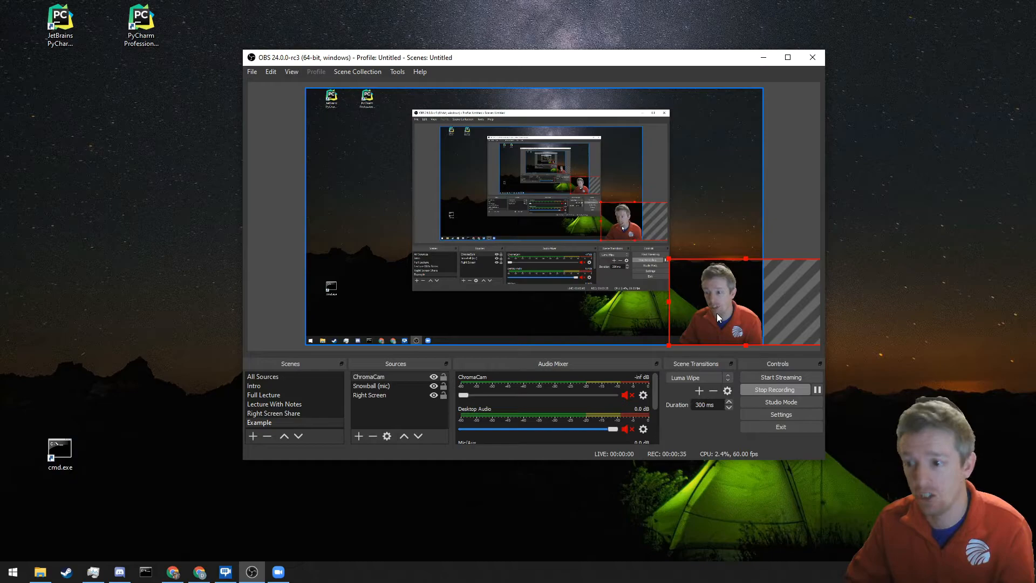
pyautogui.click(717, 182)
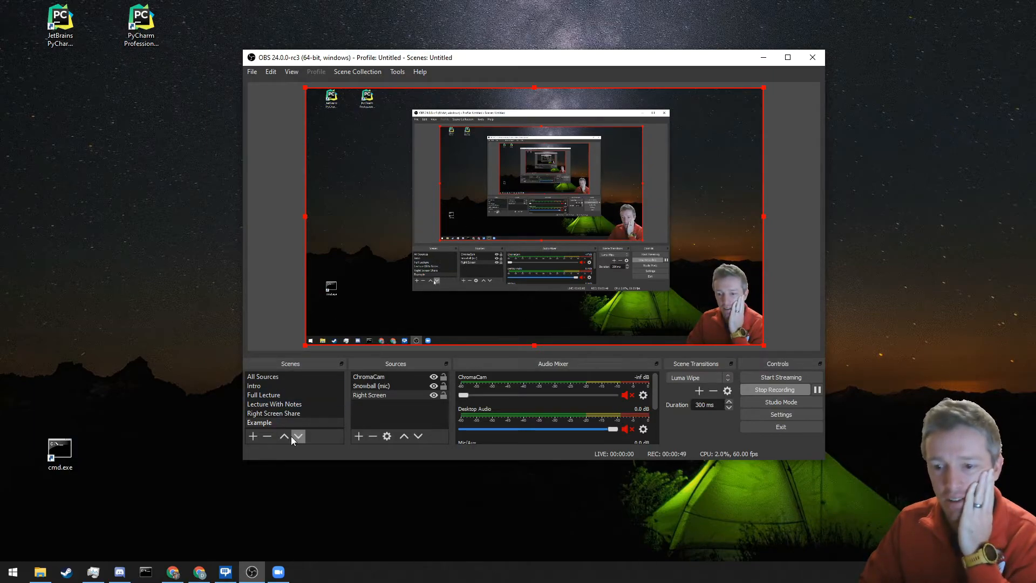
# Step: Look through the All Sources, Right Screen Share and Full Lecture scenes, and return to the Example scene
pyautogui.click(268, 377)
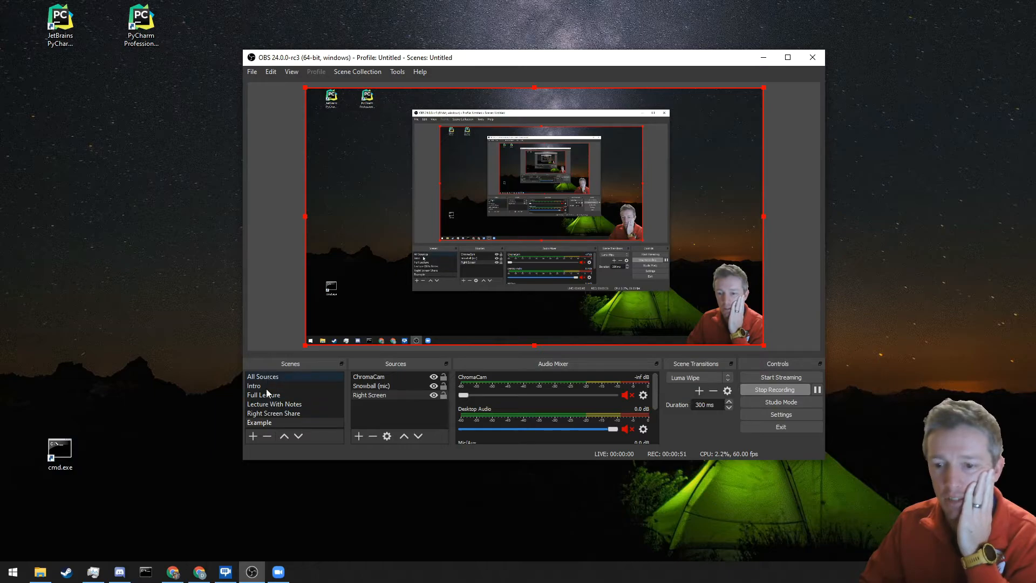
pyautogui.click(263, 413)
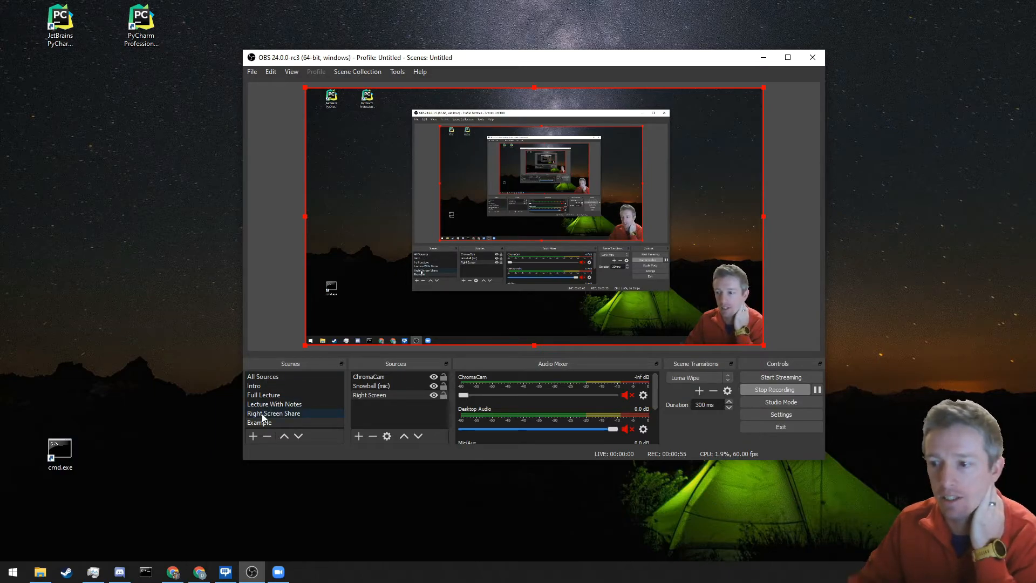
pyautogui.click(265, 397)
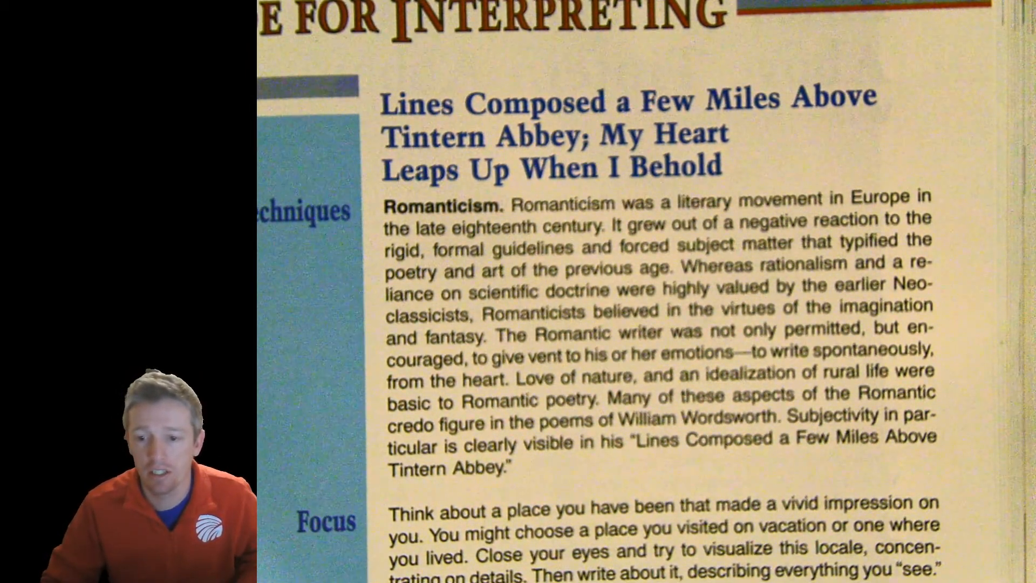
pyautogui.click(260, 424)
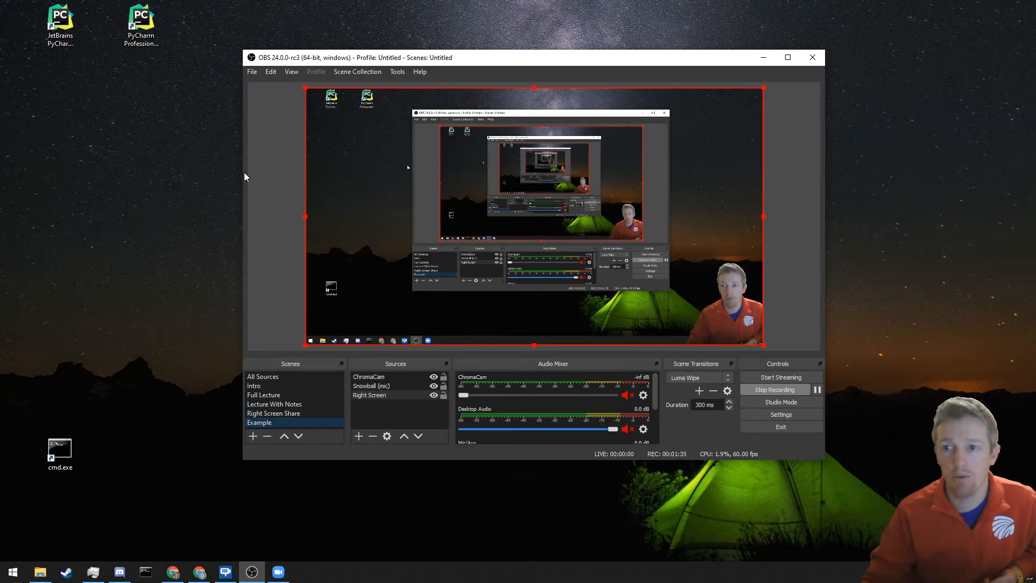
# Step: Check the VirtualCam setup steps in the OBS Instructions document in Google Docs, and return to OBS
pyautogui.click(402, 74)
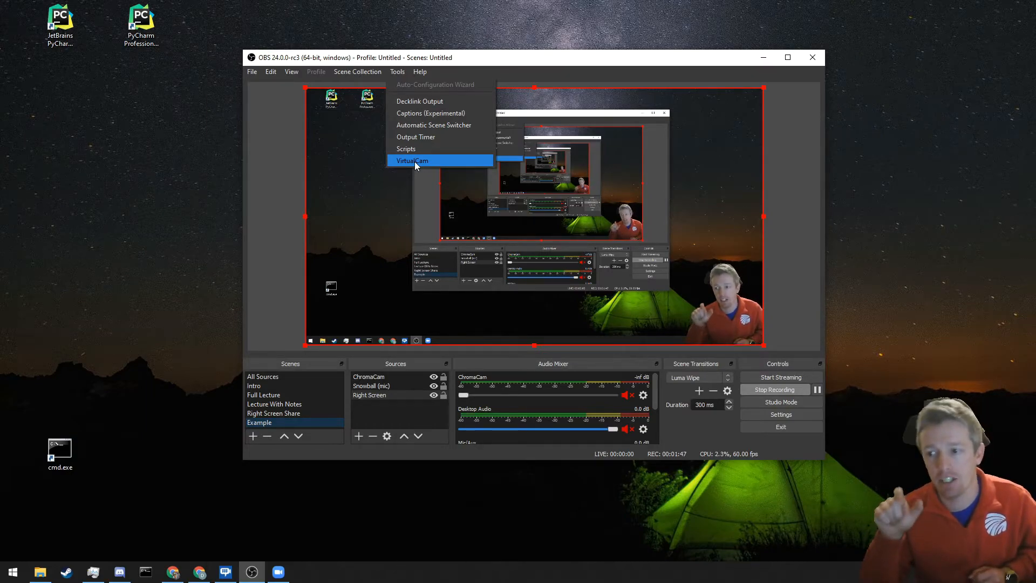
pyautogui.click(195, 575)
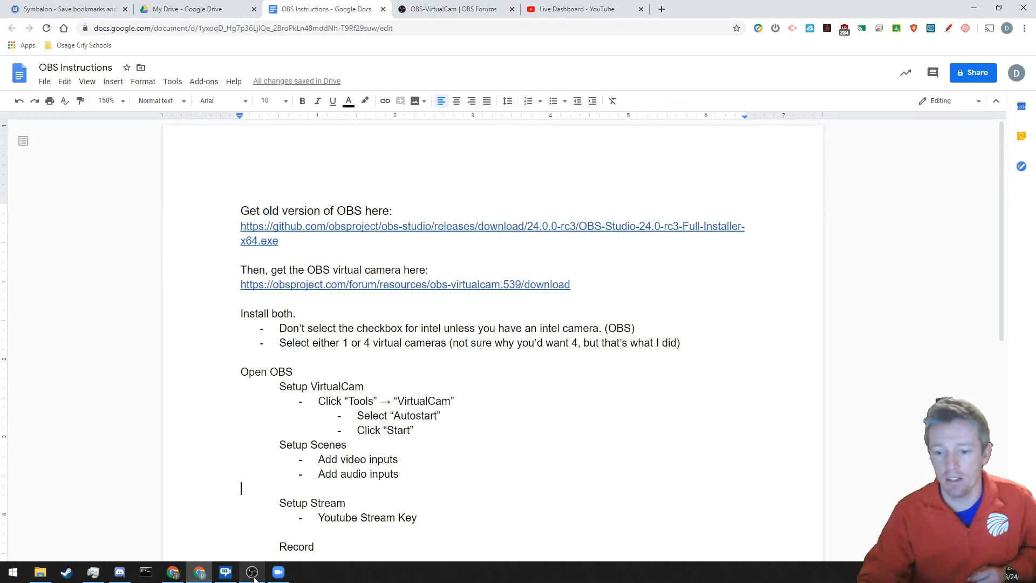
pyautogui.moveTo(254, 579)
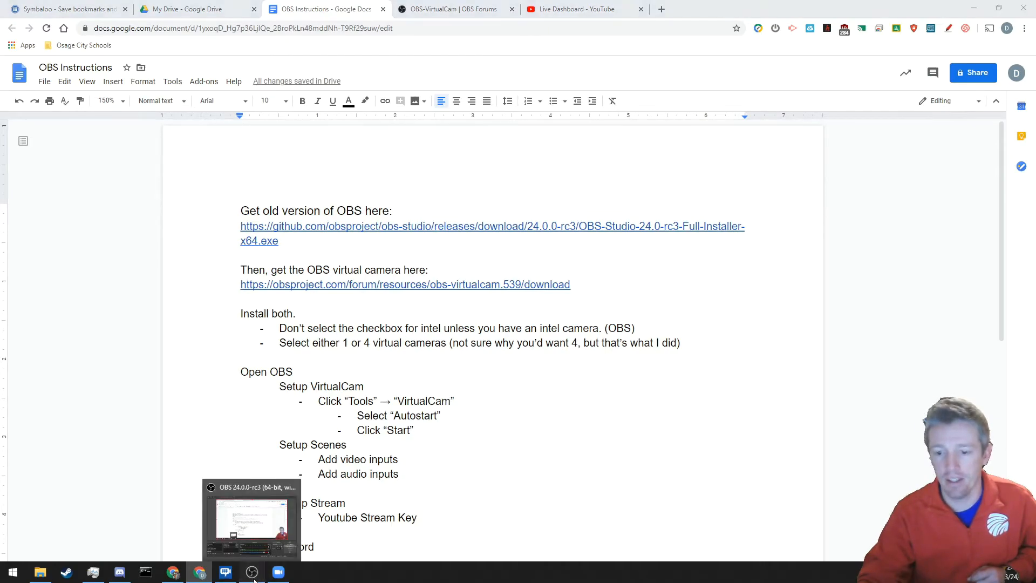
pyautogui.click(270, 534)
# Step: Review the VirtualCam settings, keeping AutoStart enabled, and close them
pyautogui.click(397, 72)
pyautogui.click(464, 162)
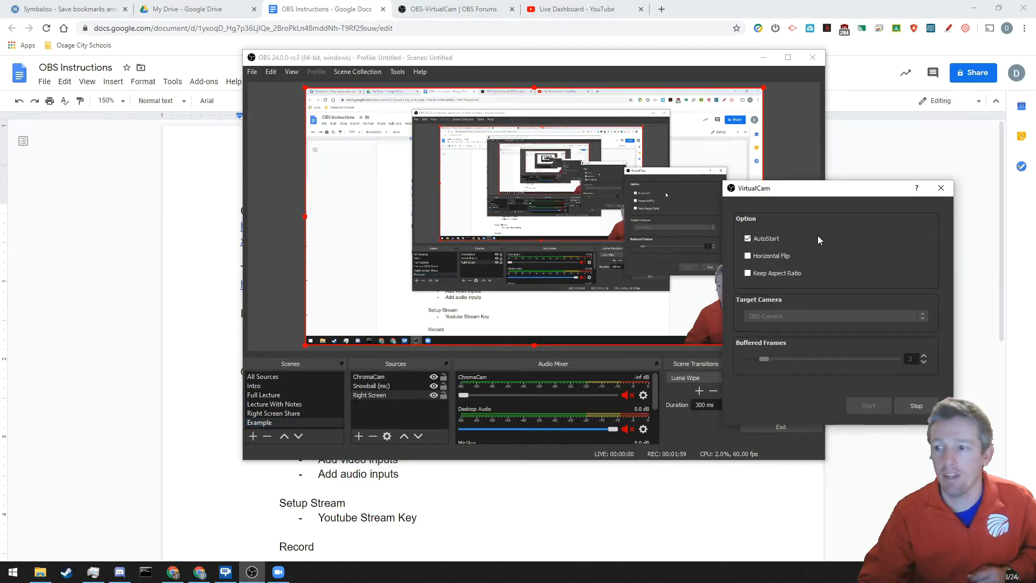
pyautogui.click(748, 238)
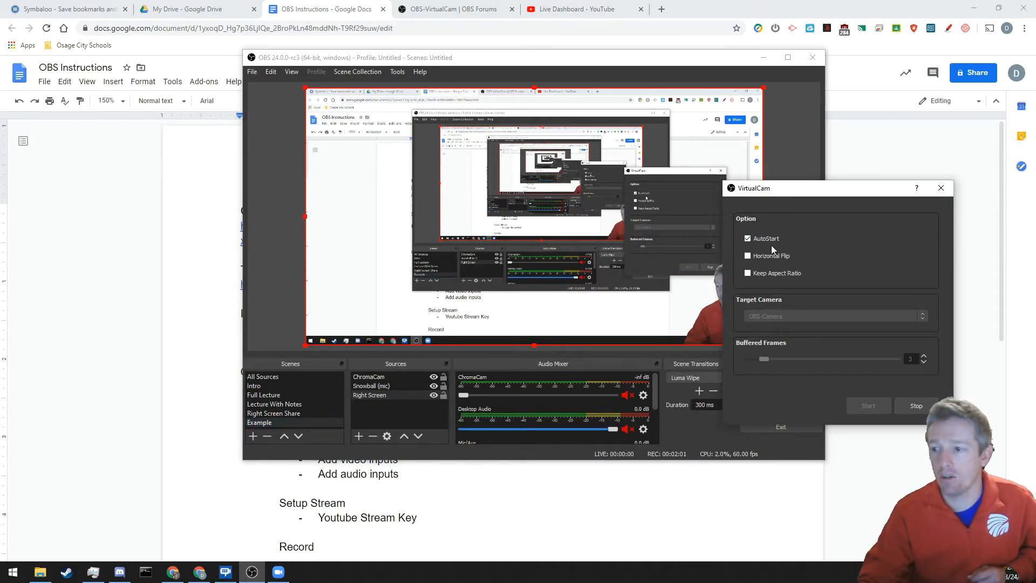
pyautogui.click(748, 239)
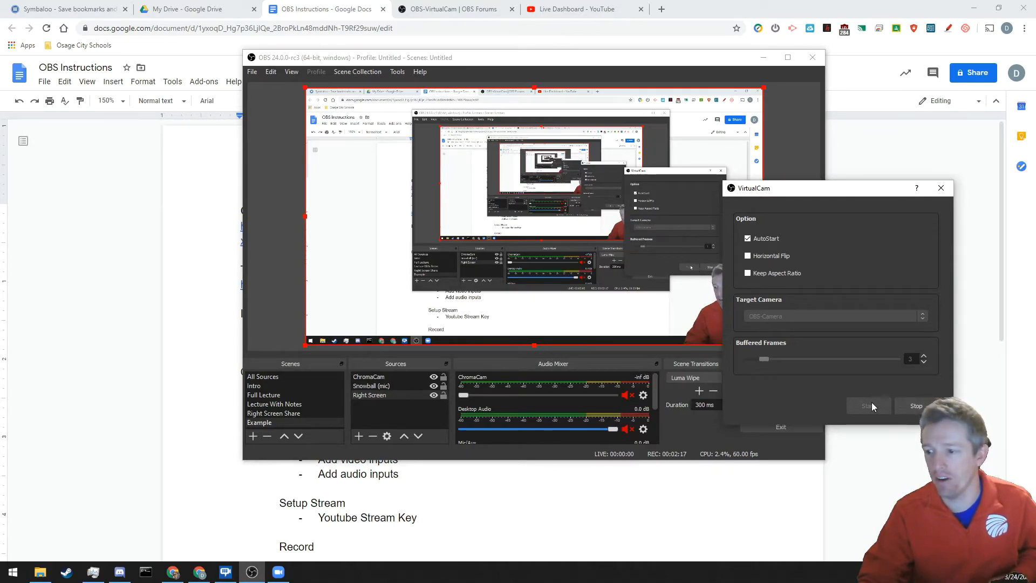
pyautogui.click(942, 189)
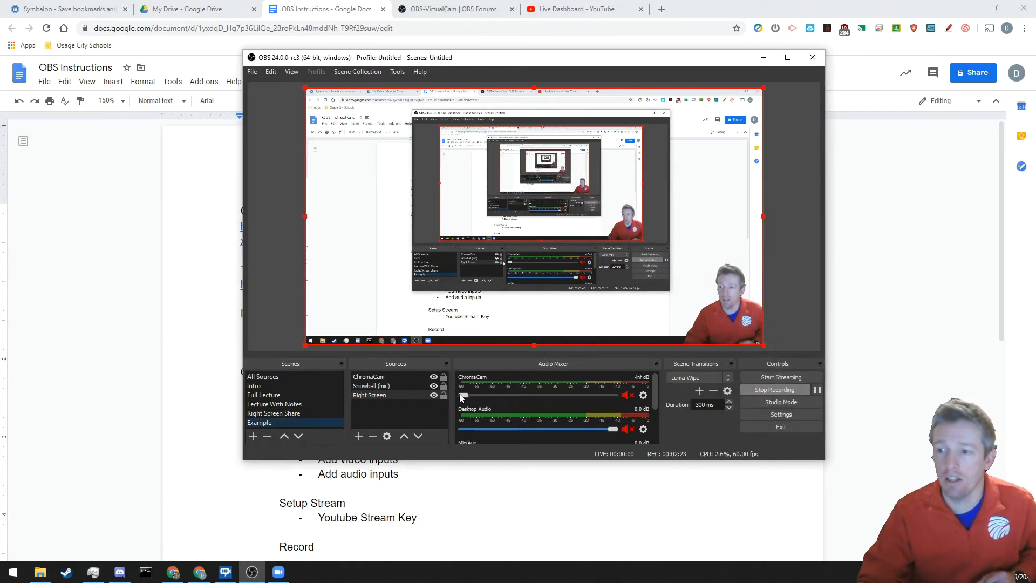
# Step: Switch to Zoom, examine the OBS-Camera preview in its video settings, and change the active scene in OBS to test the feed
pyautogui.click(279, 574)
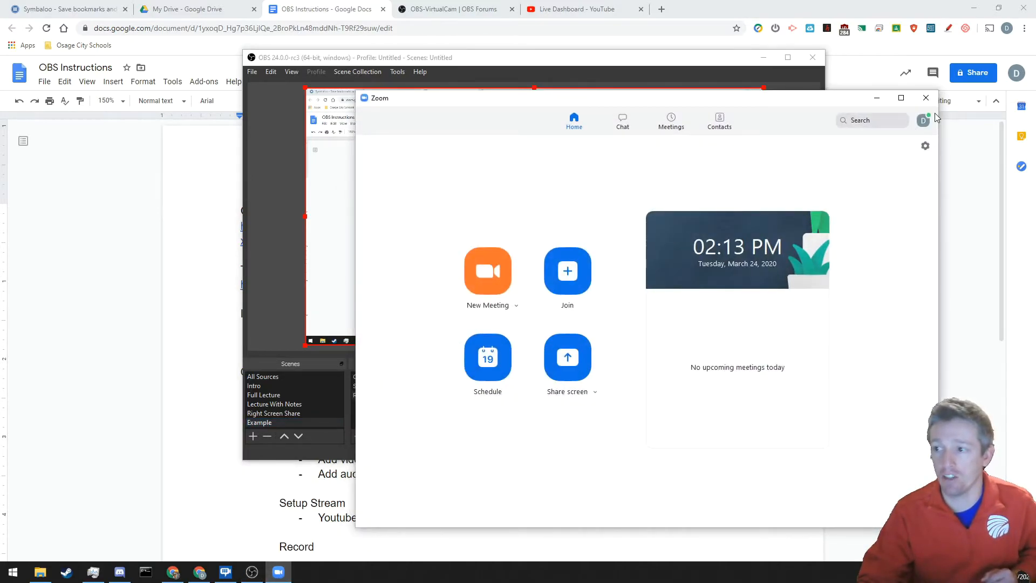
pyautogui.click(925, 146)
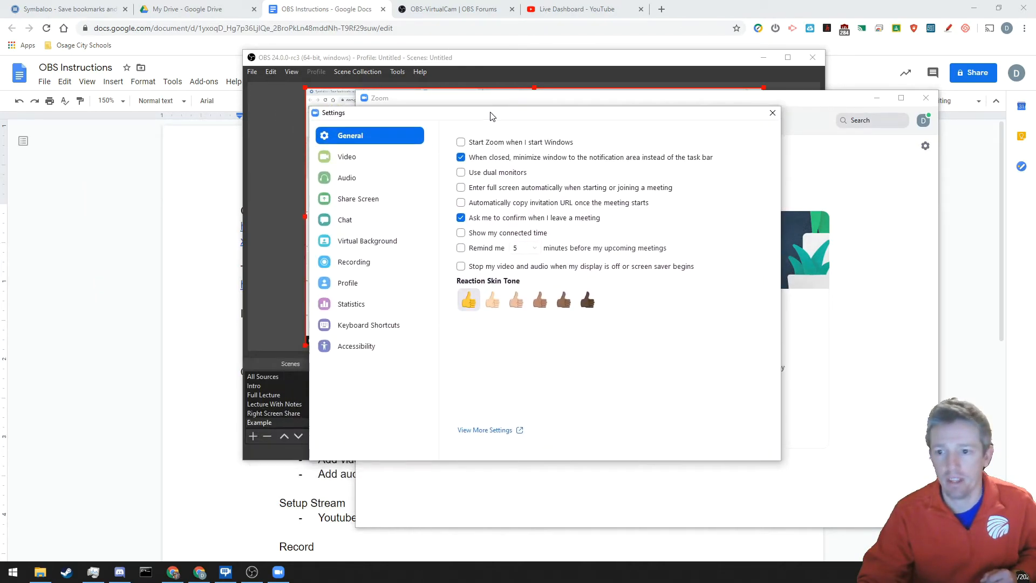
pyautogui.click(355, 162)
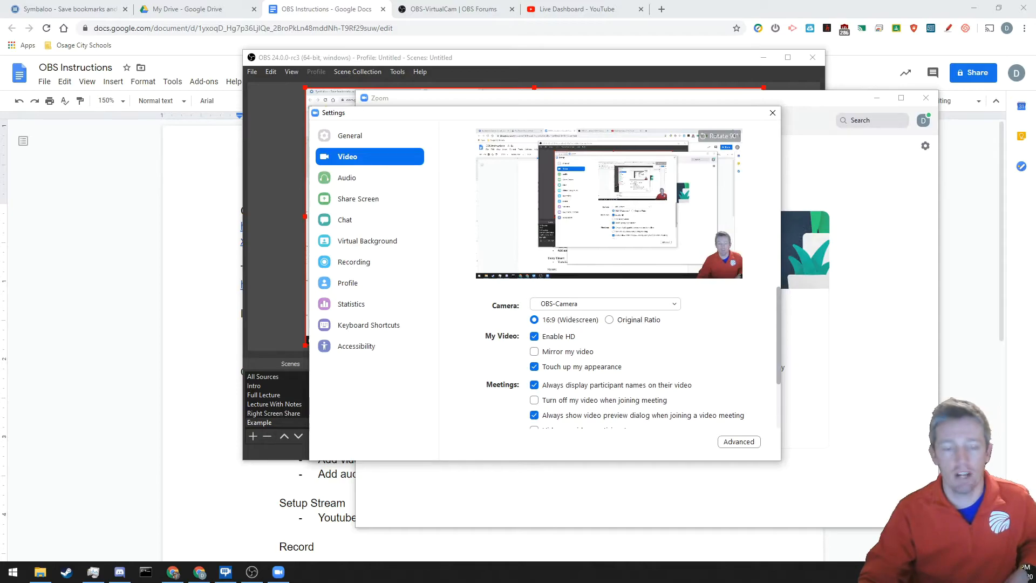
pyautogui.click(273, 396)
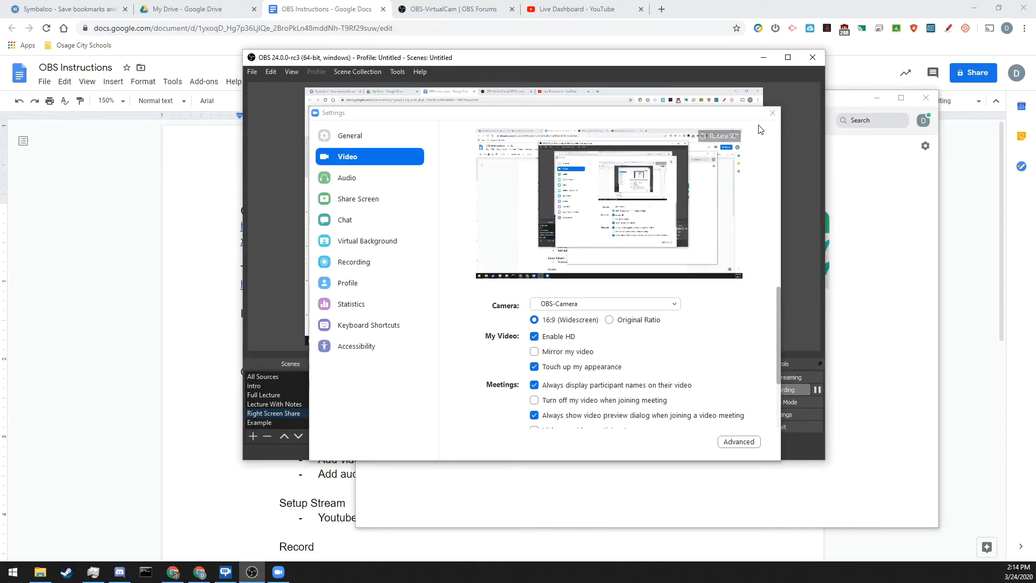
# Step: Close the Zoom settings, shift the OBS window aside, and make Example the active scene
pyautogui.moveTo(746, 119); pyautogui.dragTo(710, 174)
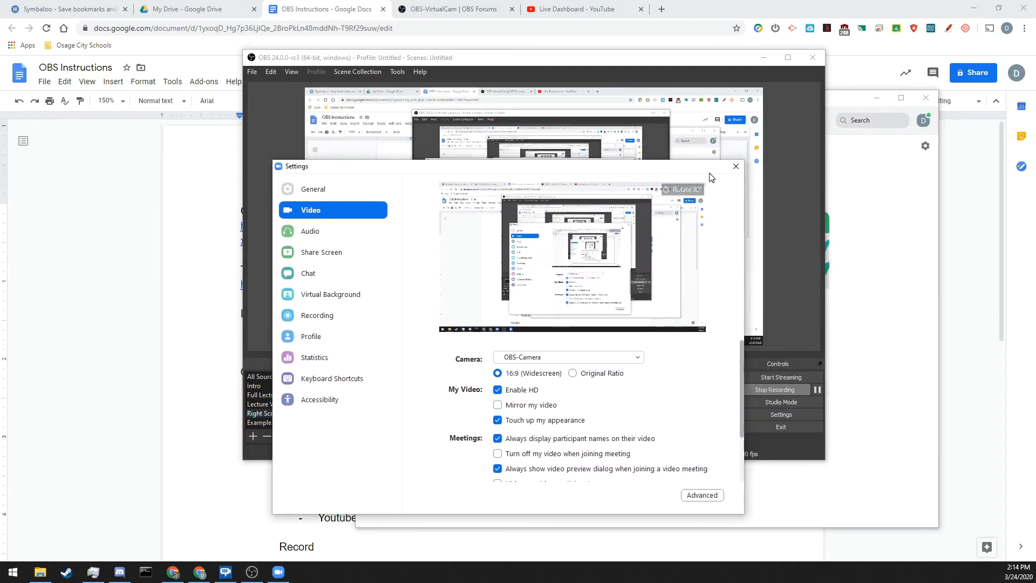
pyautogui.click(736, 166)
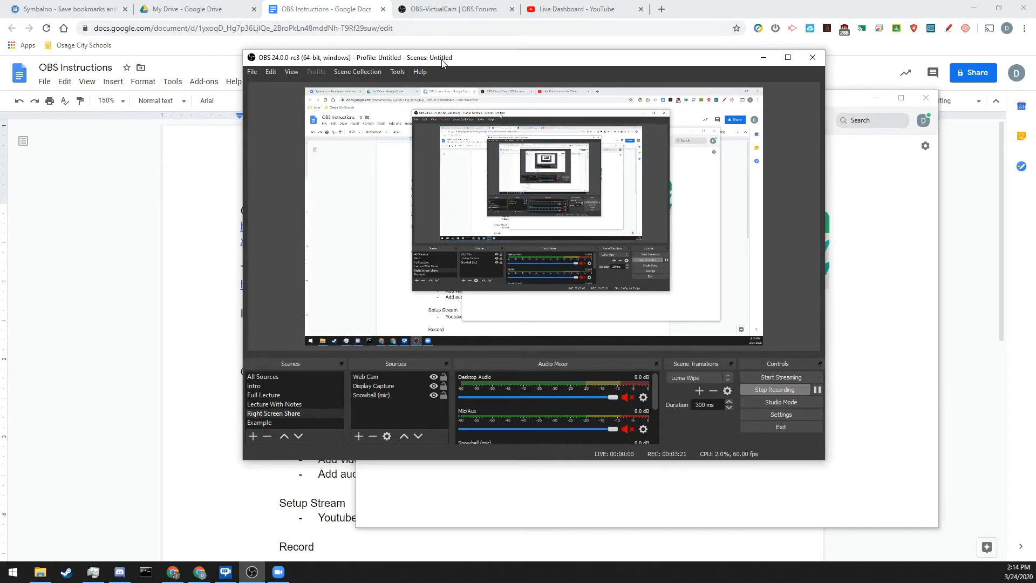
pyautogui.moveTo(443, 64); pyautogui.dragTo(363, 66)
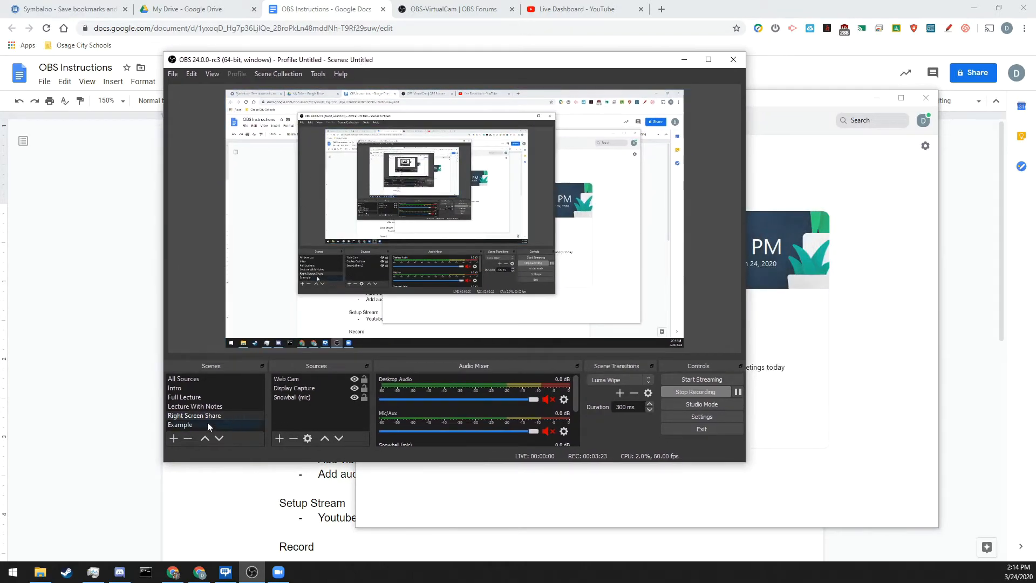
pyautogui.click(222, 423)
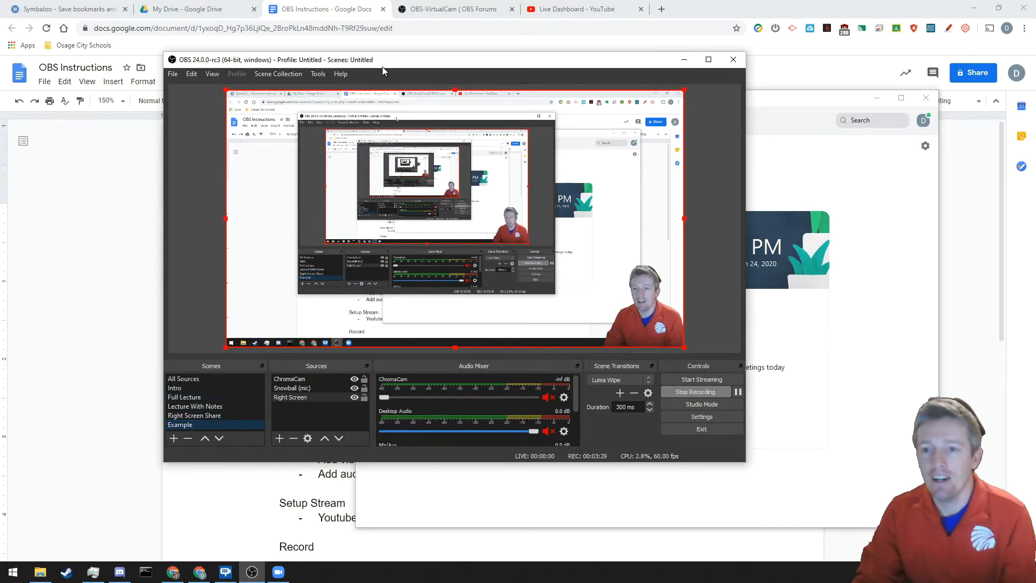
# Step: Review the stream settings in OBS and the available streaming services, keeping YouTube / YouTube Gaming selected
pyautogui.click(171, 76)
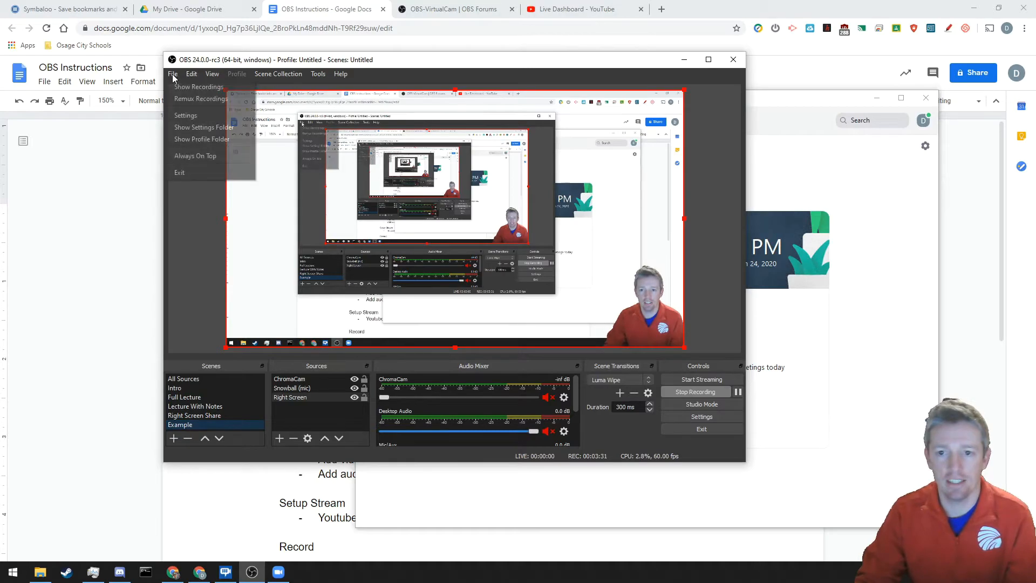
pyautogui.click(193, 114)
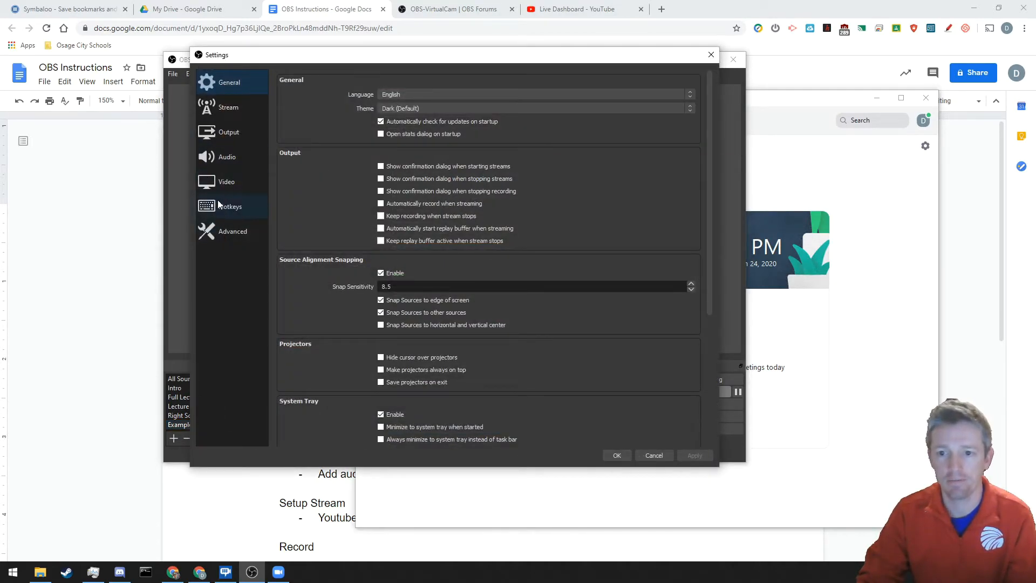
pyautogui.click(228, 110)
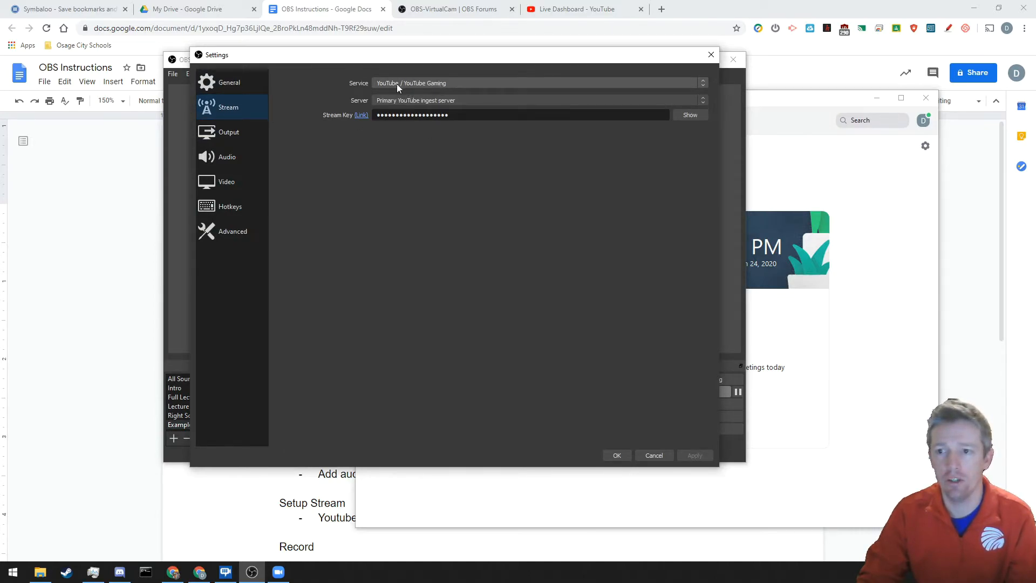
pyautogui.click(420, 84)
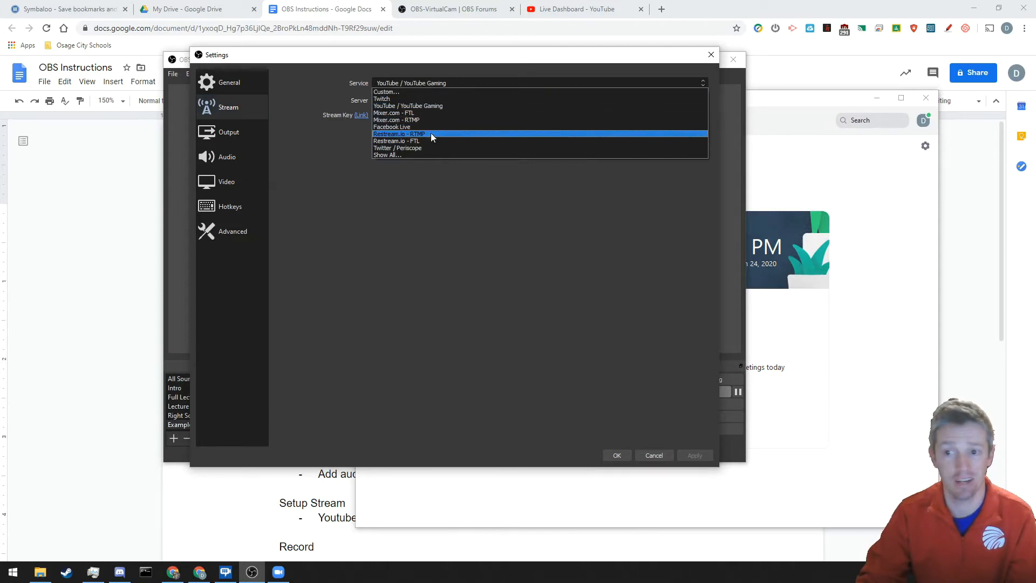
pyautogui.click(447, 82)
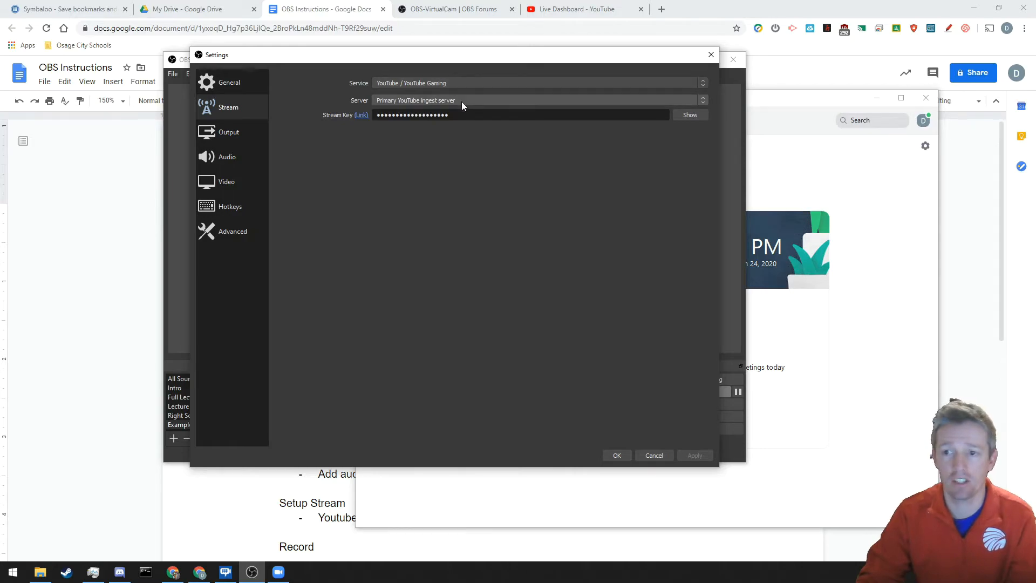
# Step: Follow the stream key link to YouTube's live dashboard, select the key in the encoder setup, and return to OBS
pyautogui.click(361, 116)
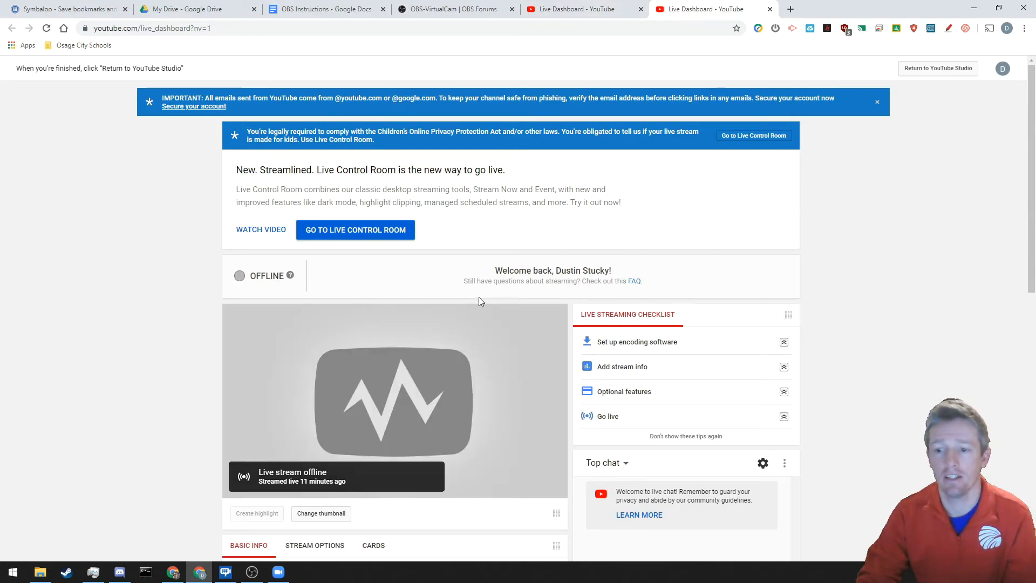
pyautogui.scroll(-10, 507, 293)
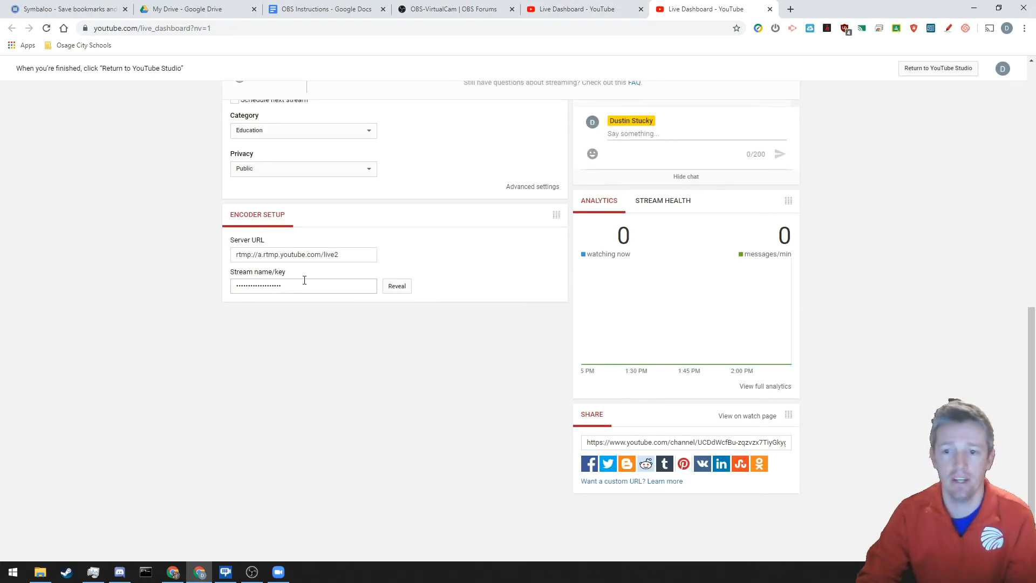
pyautogui.click(288, 287)
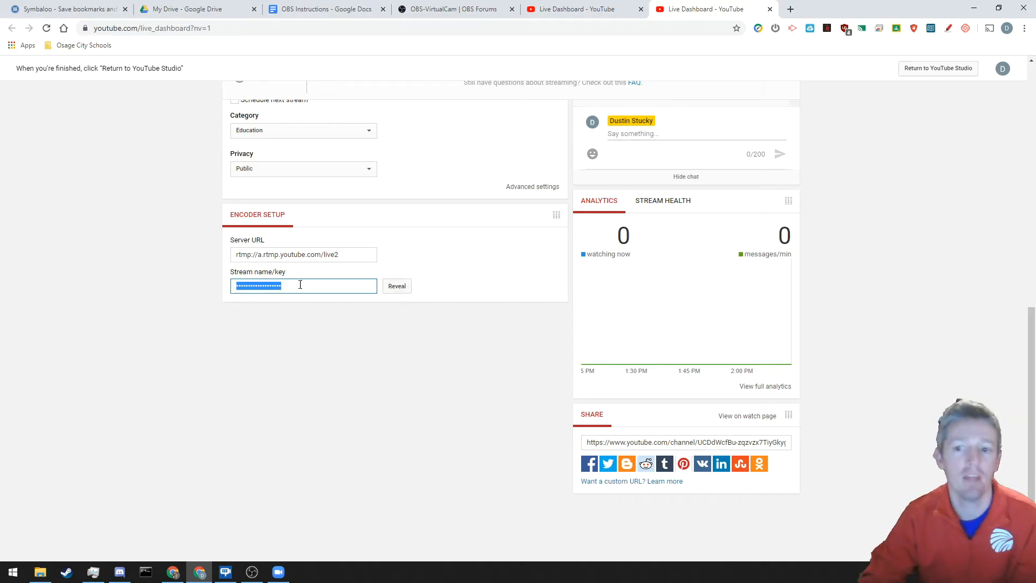
pyautogui.click(252, 572)
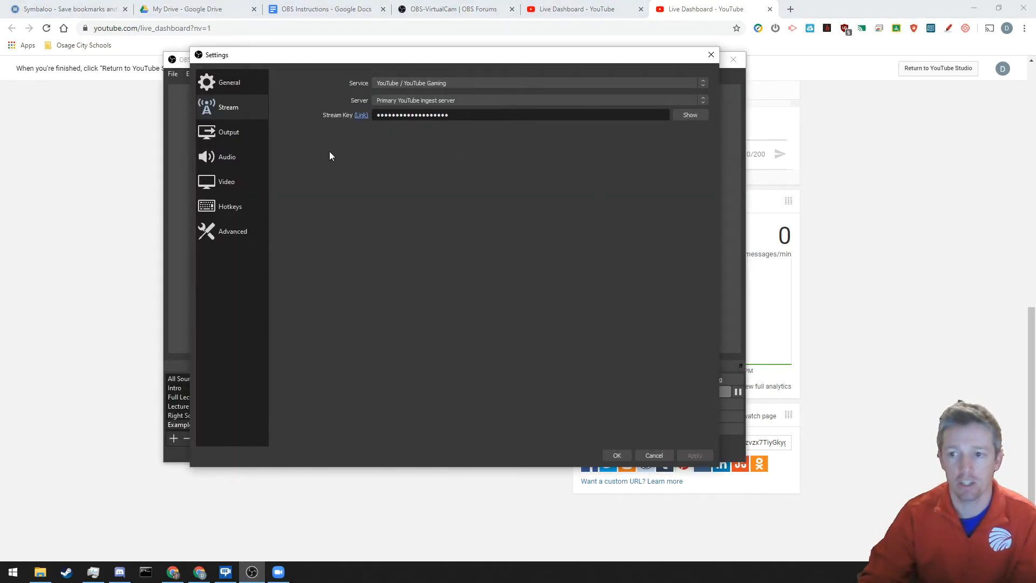
# Step: Accept the stream settings, start a test stream, and stop it again
pyautogui.click(623, 454)
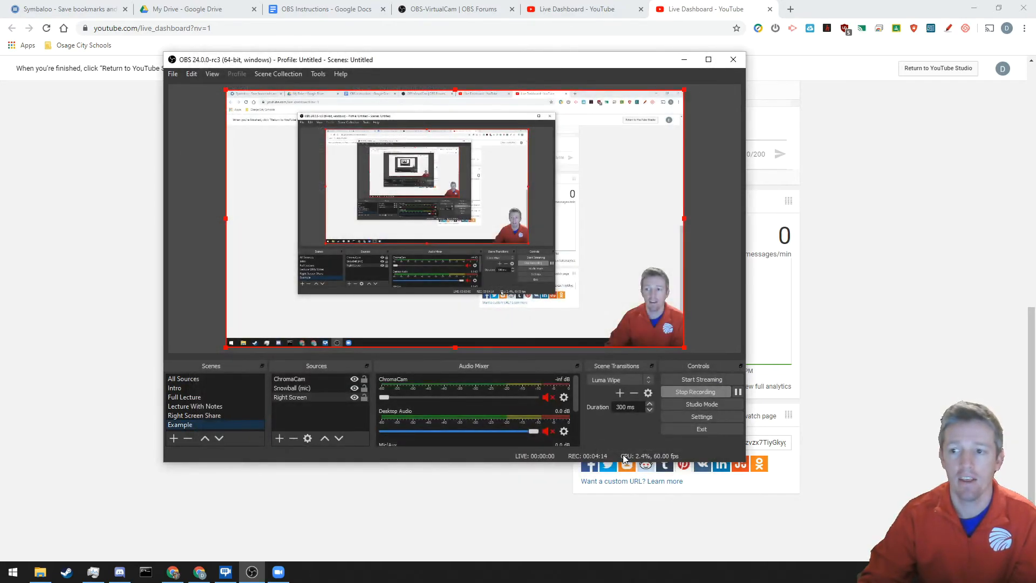
pyautogui.click(705, 380)
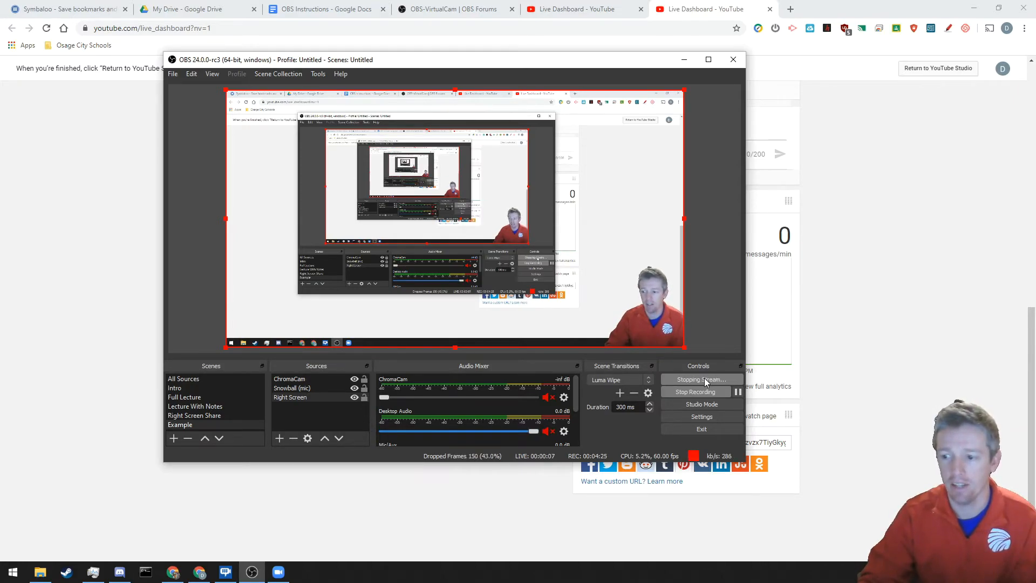
pyautogui.click(704, 380)
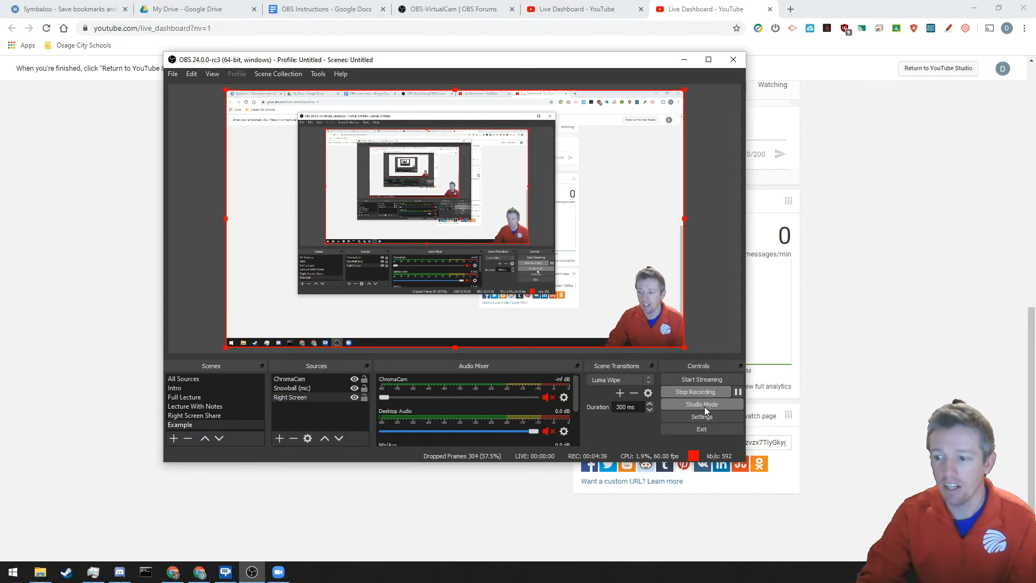
# Step: Enable Studio Mode, load the Lecture With Notes scene into the preview, and transition it to the program output and back
pyautogui.click(705, 407)
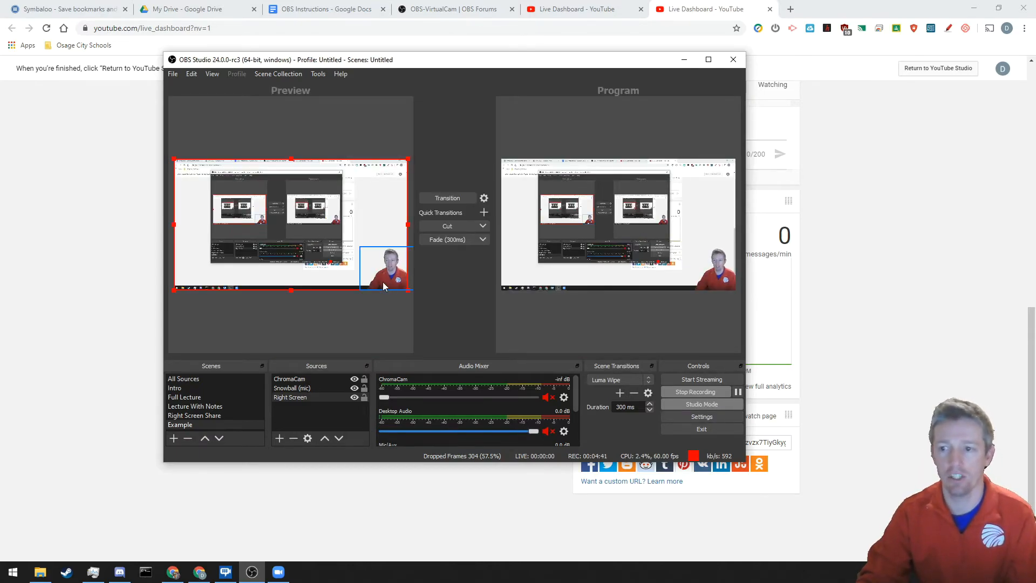
pyautogui.click(190, 409)
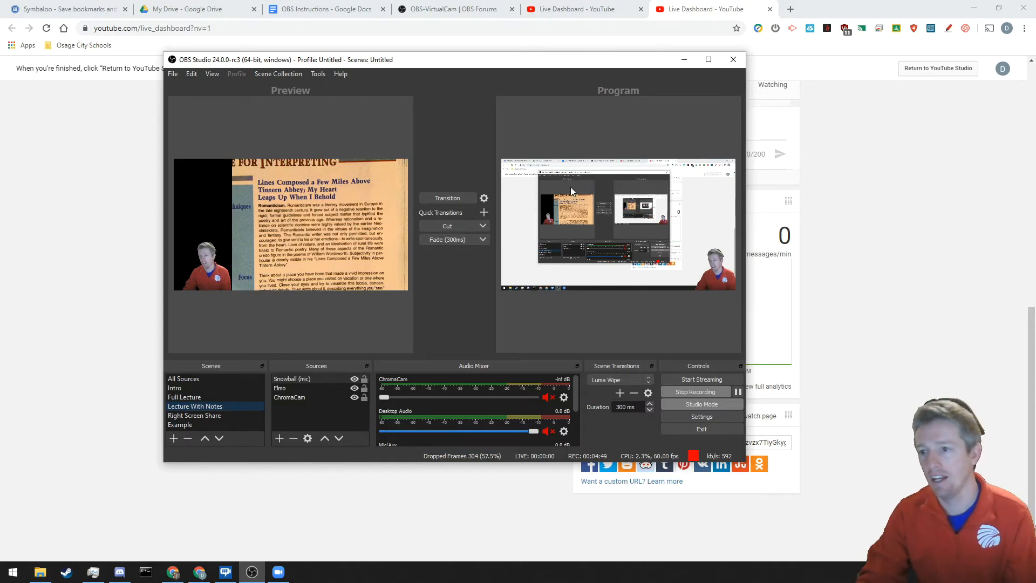
pyautogui.click(446, 199)
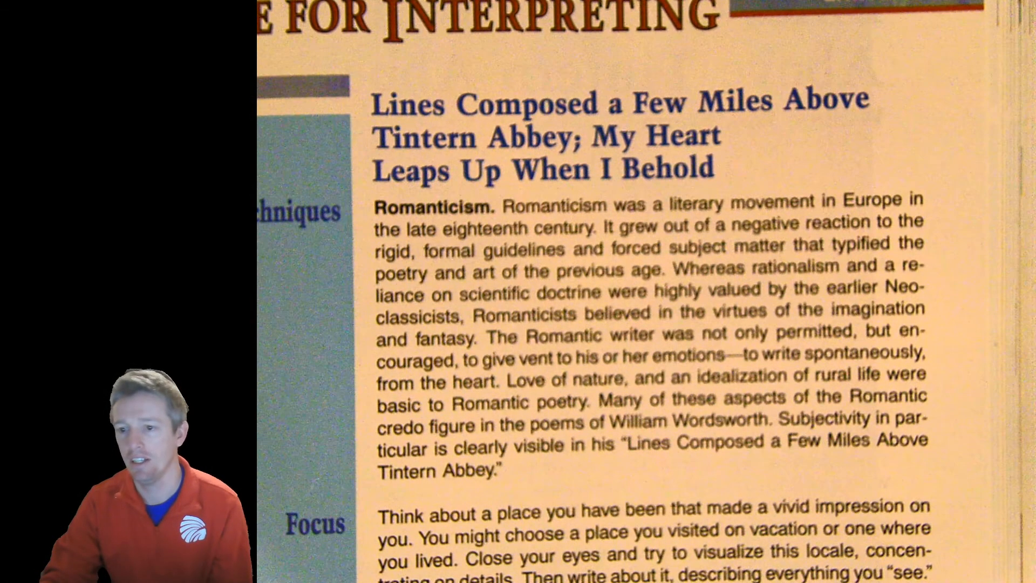
pyautogui.click(463, 198)
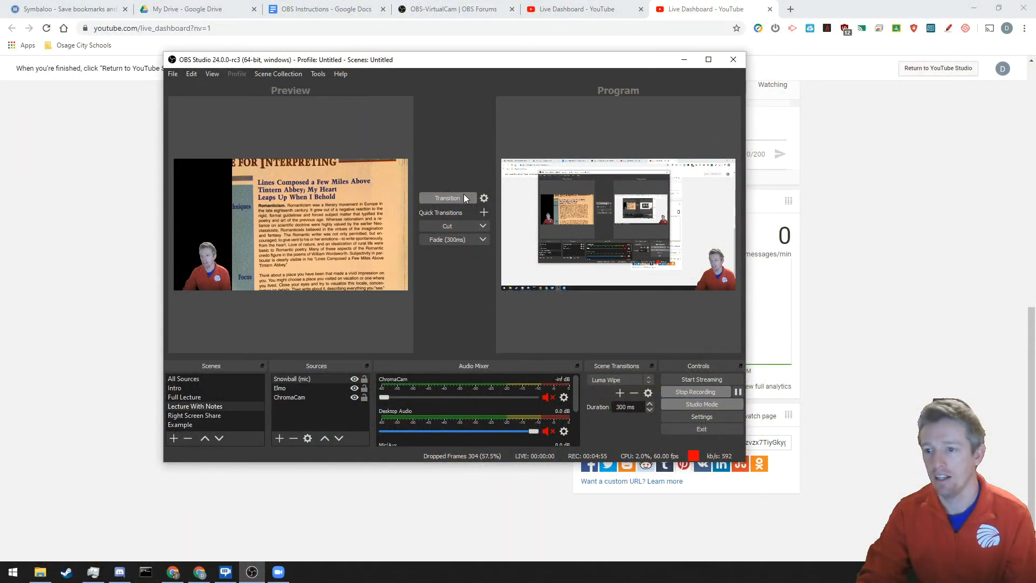
# Step: Check the transition options, cut to Lecture With Notes, and swap the preview and program scenes until Example is live again
pyautogui.click(484, 198)
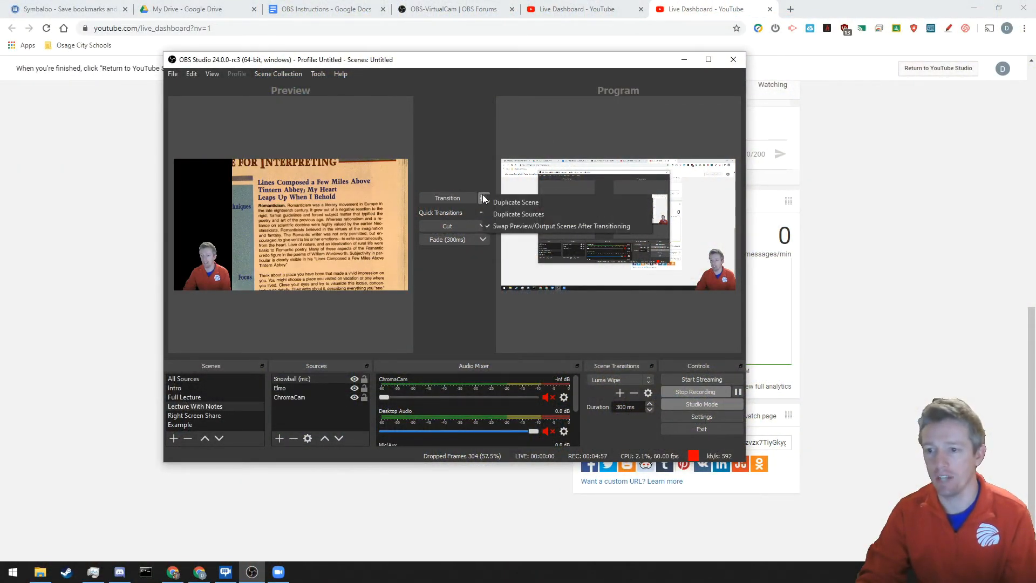
pyautogui.click(468, 169)
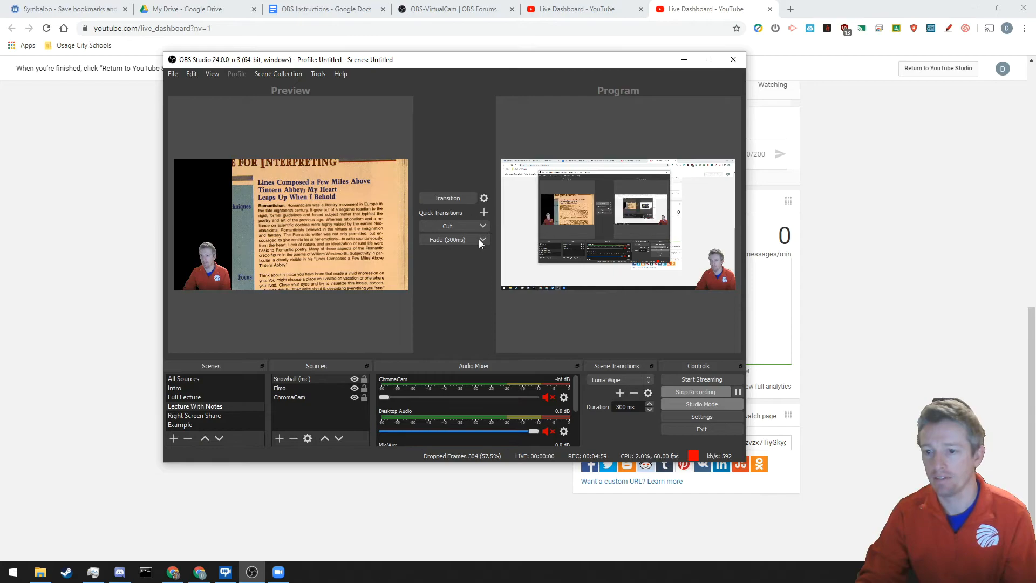
pyautogui.click(459, 226)
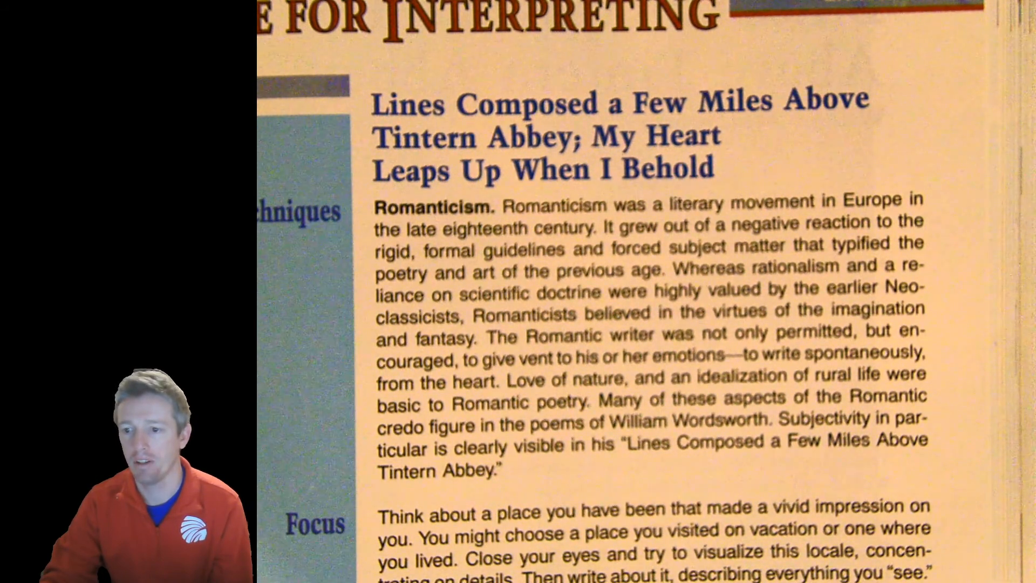
pyautogui.click(463, 200)
pyautogui.click(463, 199)
pyautogui.click(463, 199)
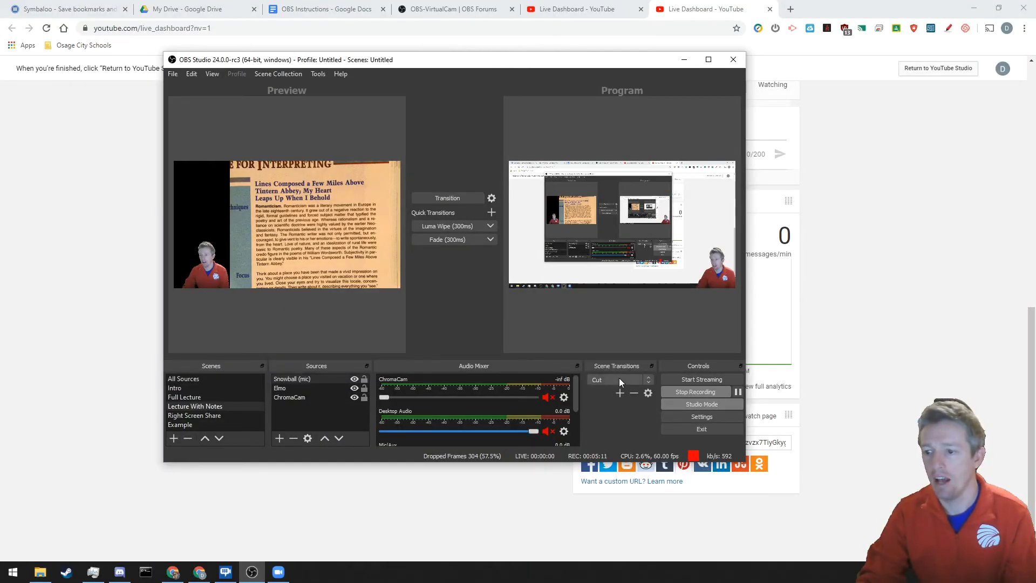
# Step: Set the scene transition to Fade and look through the other transition types without adding one
pyautogui.click(648, 380)
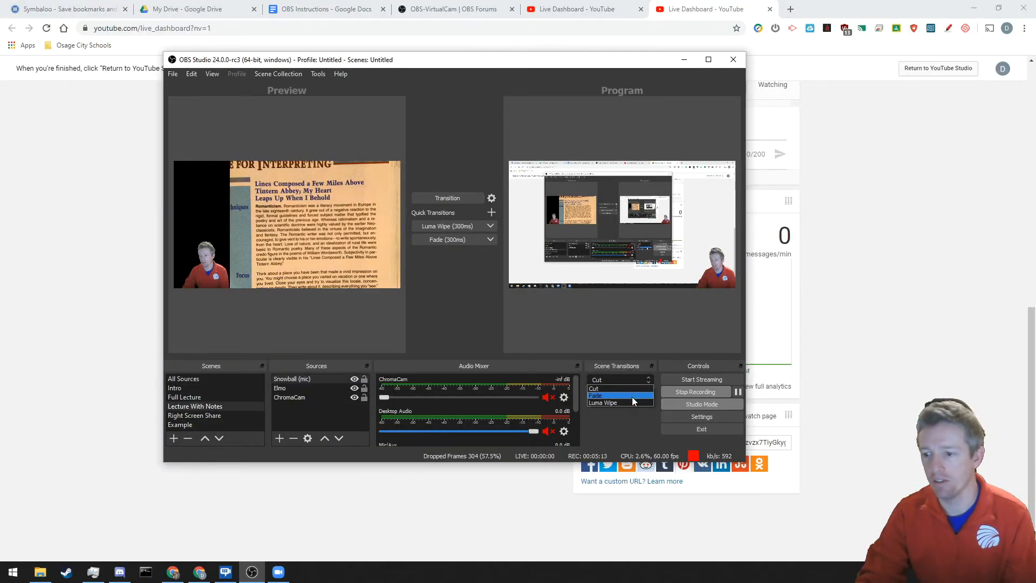
pyautogui.click(632, 397)
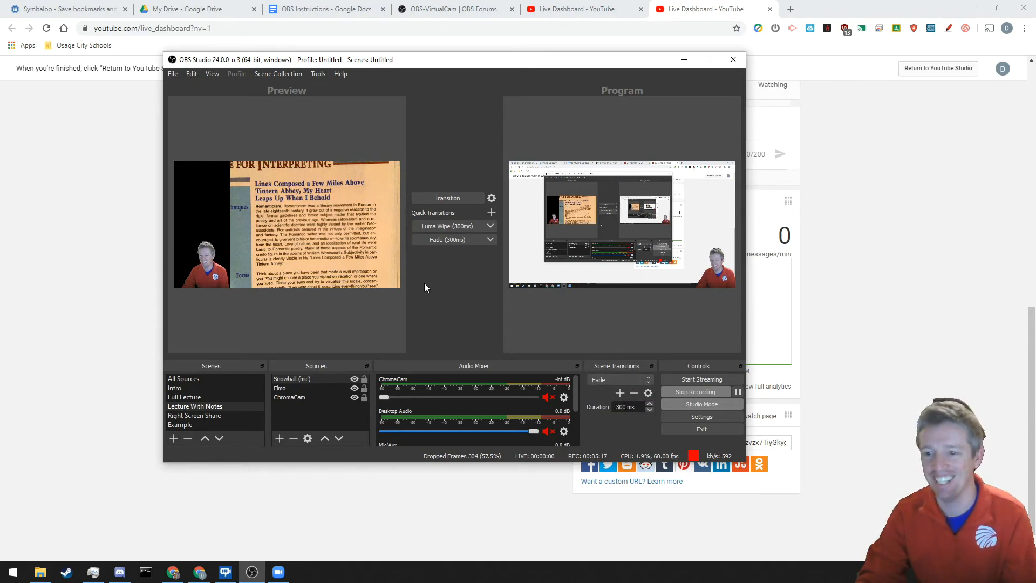
pyautogui.click(647, 379)
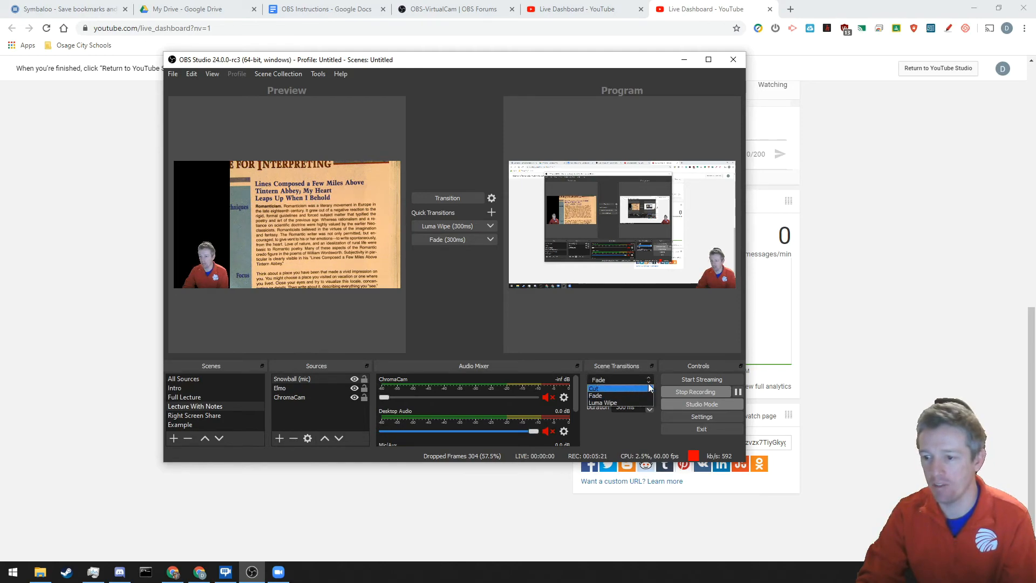
pyautogui.click(642, 396)
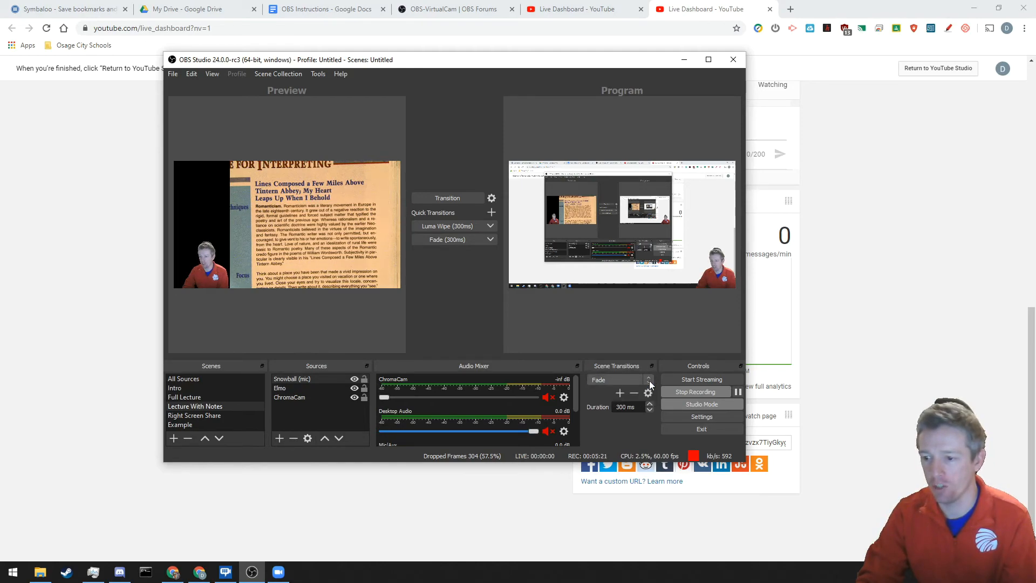
pyautogui.click(620, 395)
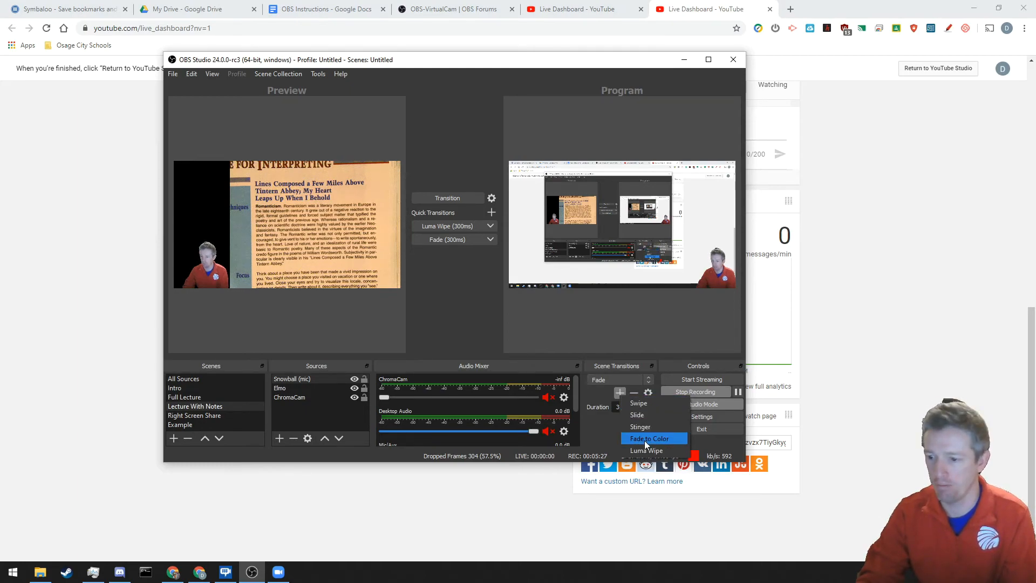
pyautogui.click(590, 440)
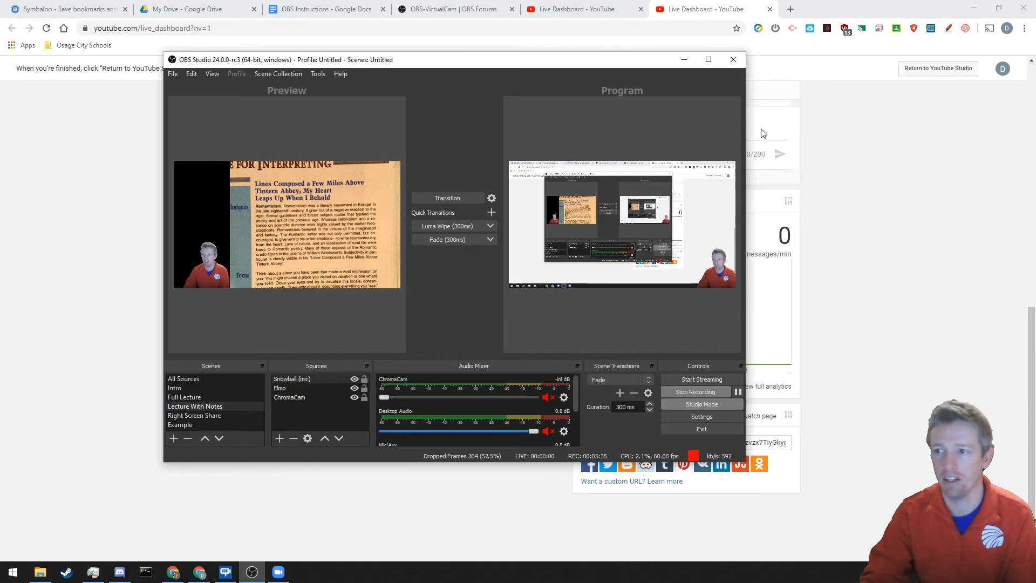
# Step: Check the remaining steps in the OBS Instructions document in Google Docs, return to OBS, and turn off Studio Mode
pyautogui.click(344, 9)
pyautogui.scroll(-3, 383, 426)
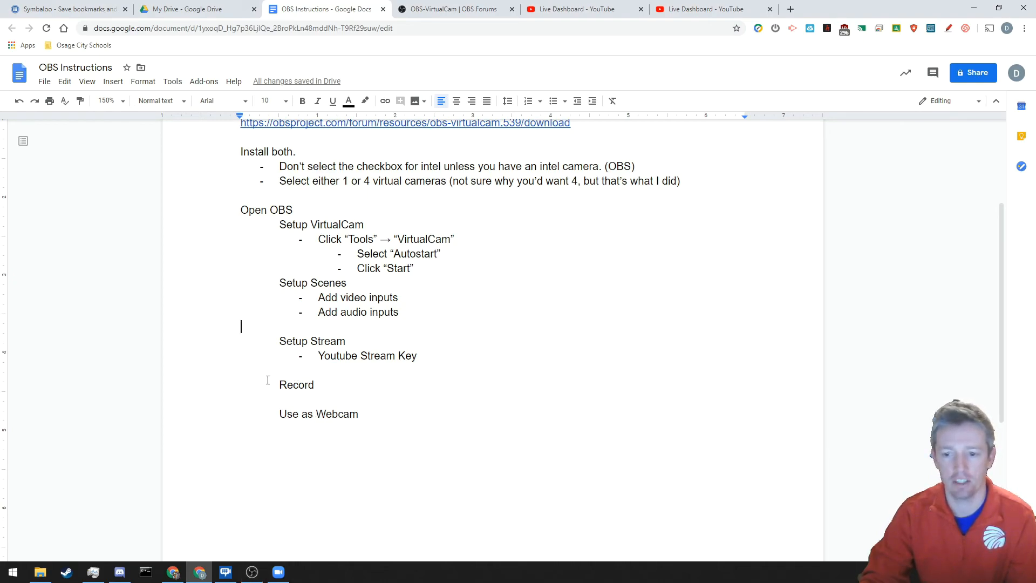
pyautogui.click(250, 573)
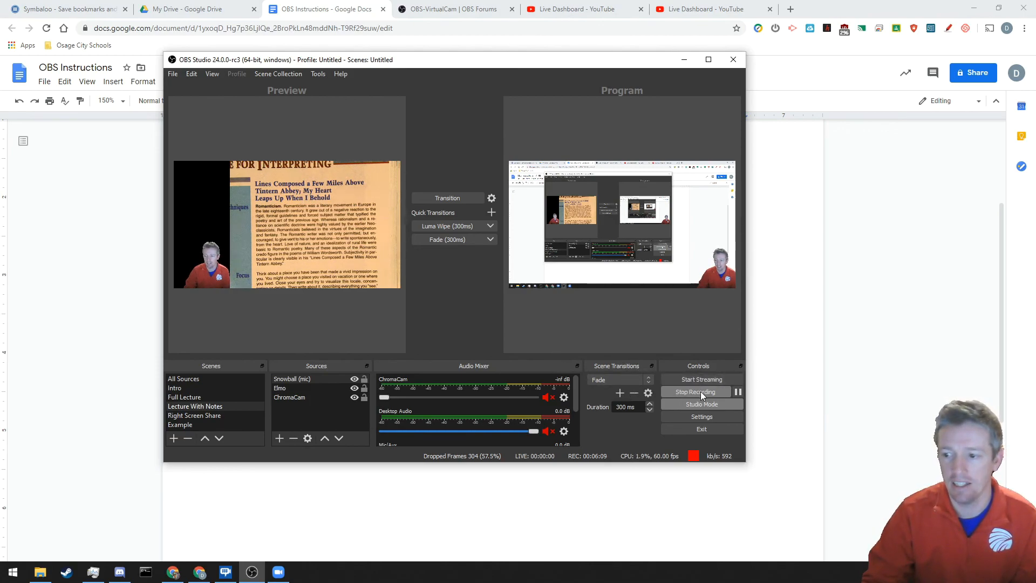
pyautogui.click(693, 406)
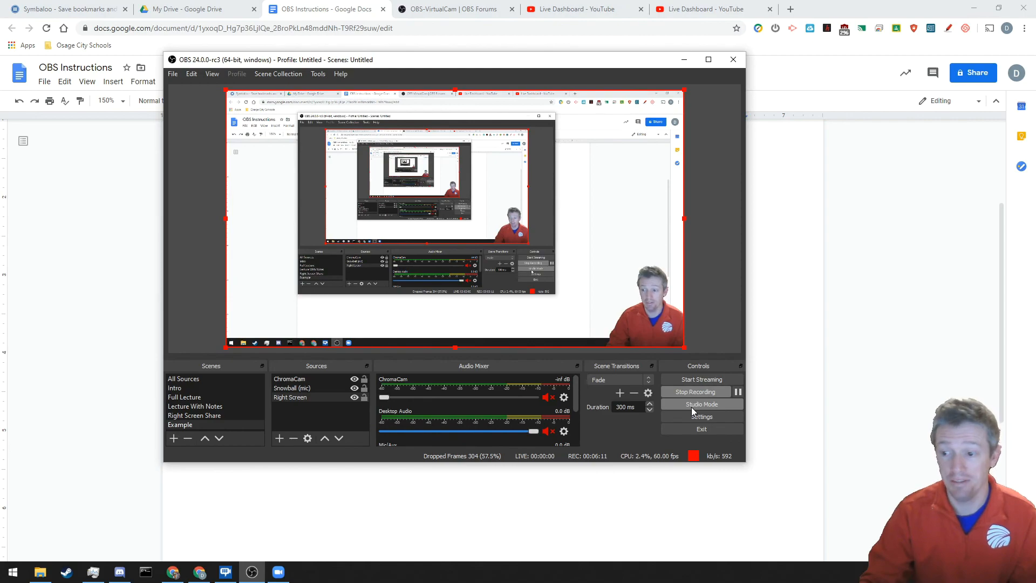